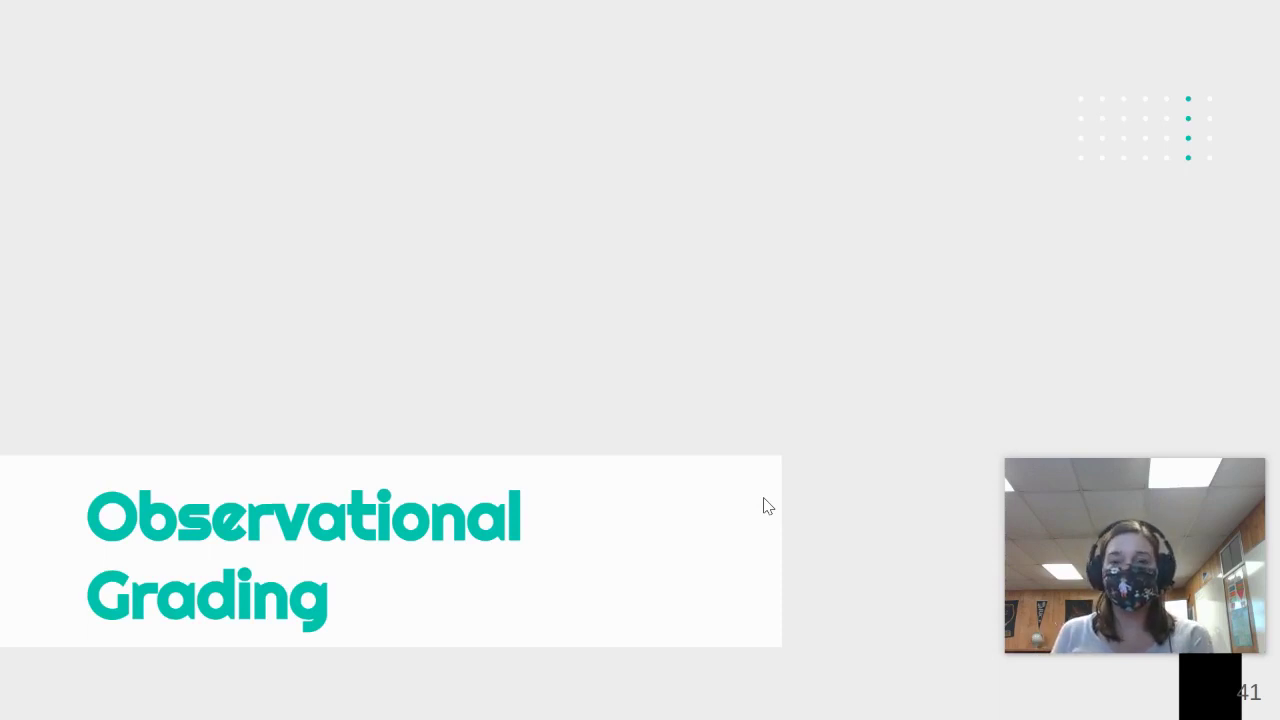
# - Switch from the slides to the Schoology assessment on seating the dental patient, preview it and start a new attempt
pyautogui.press('Right')
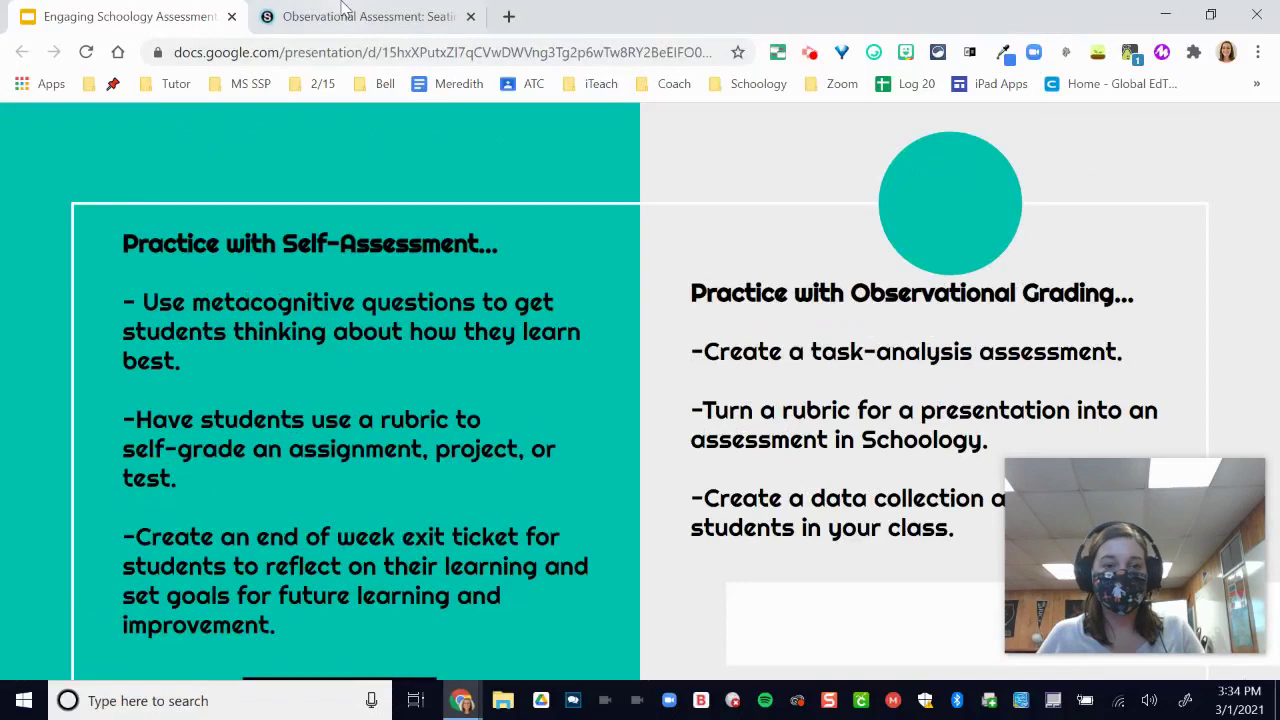
pyautogui.click(340, 16)
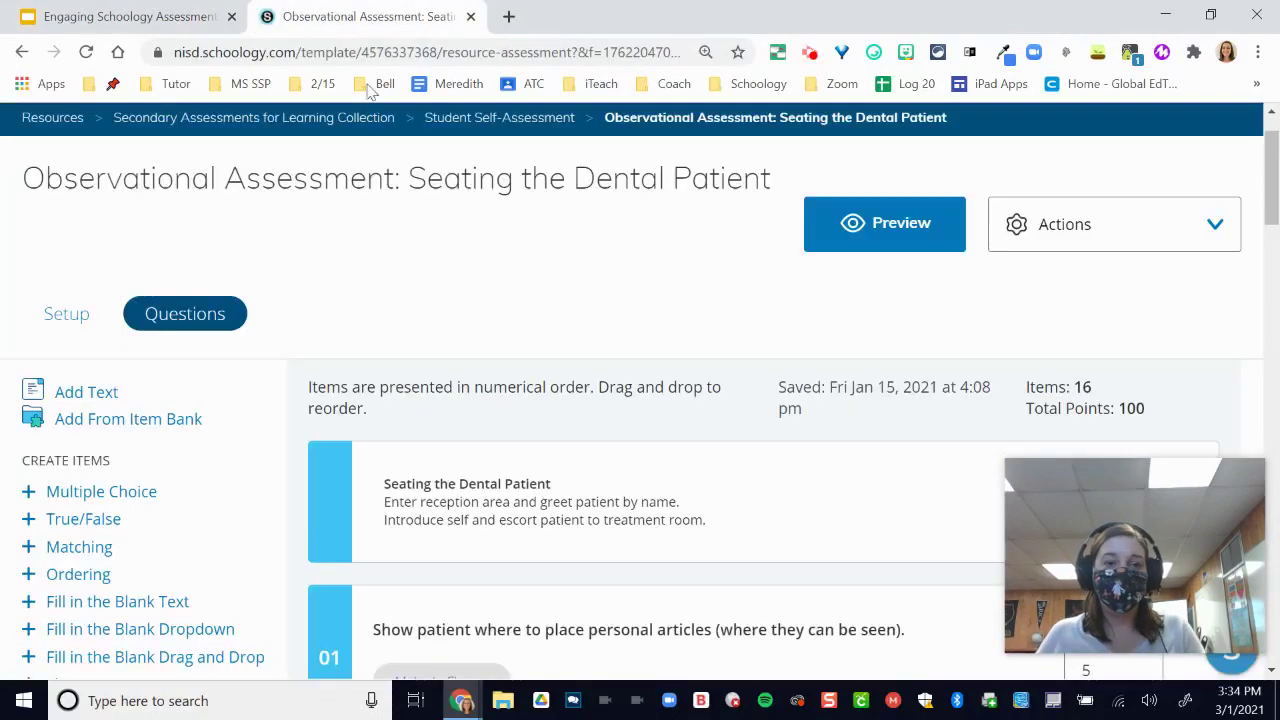
pyautogui.click(931, 222)
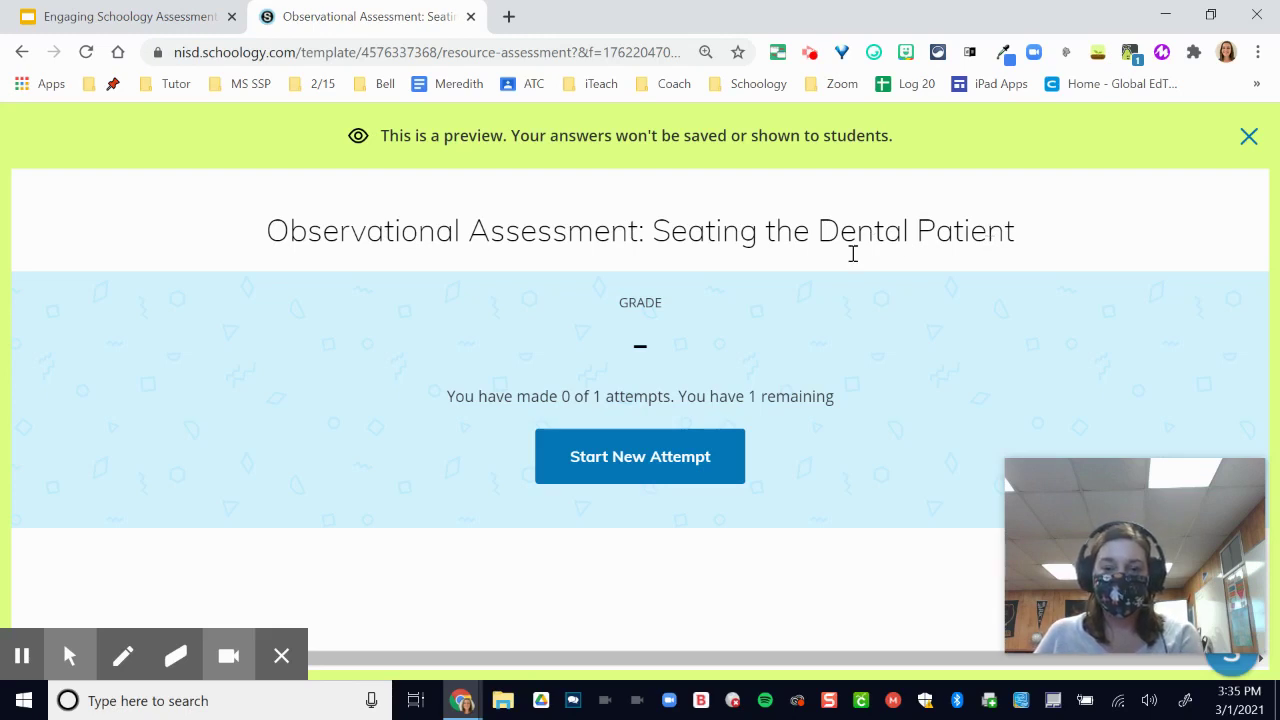
pyautogui.click(694, 462)
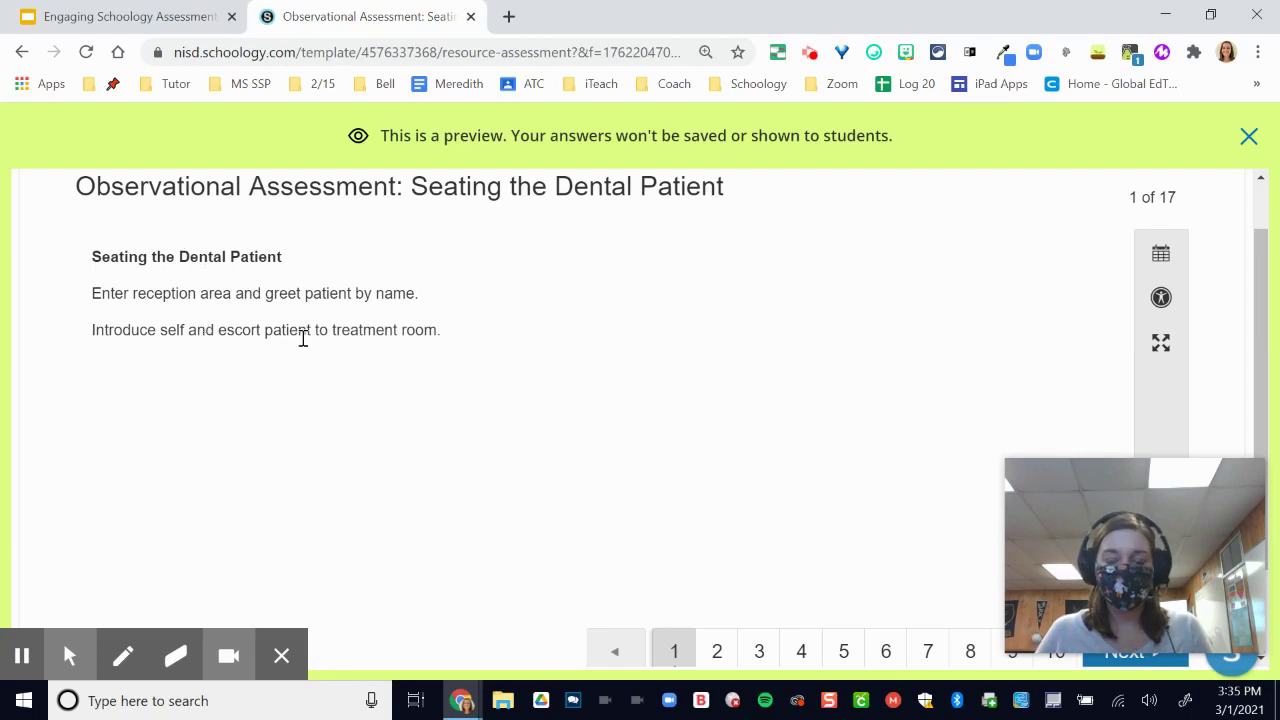
# - Page through the assessment preview up to item 9, examining each task and its point-value answer choices
pyautogui.scroll(-2, 740, 610)
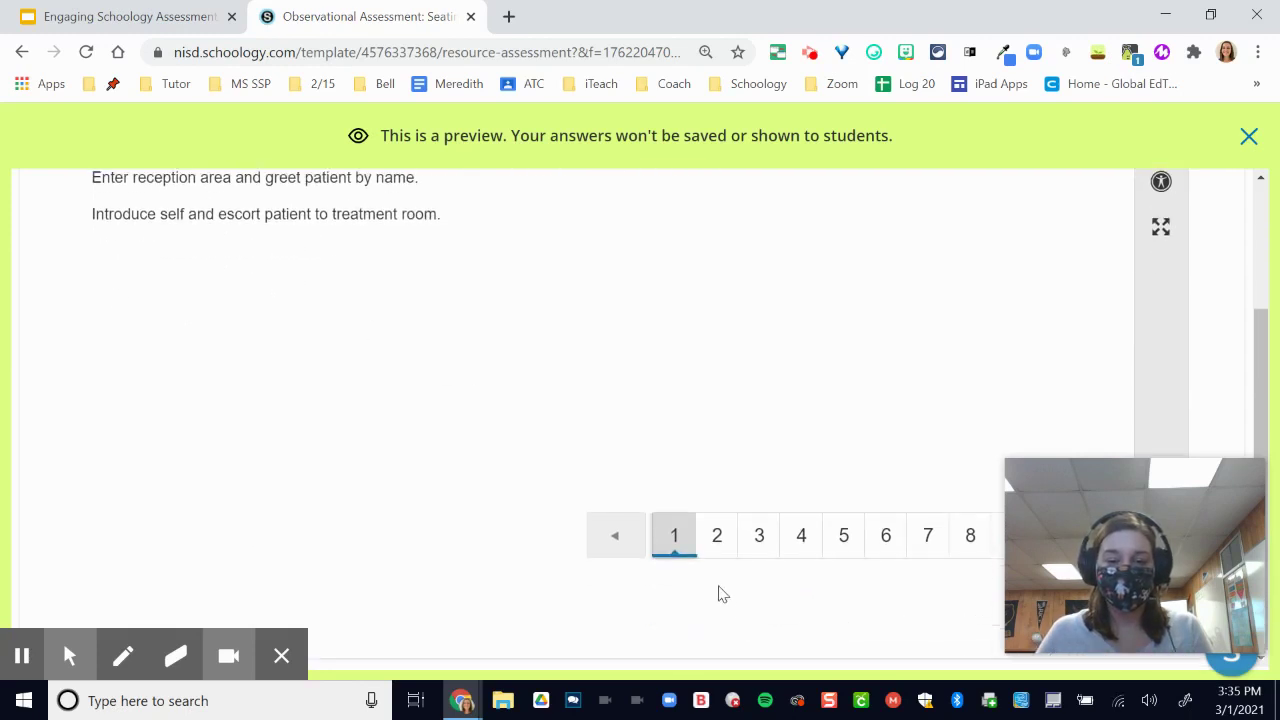
pyautogui.click(713, 541)
pyautogui.scroll(-2, 711, 551)
pyautogui.scroll(2, 711, 551)
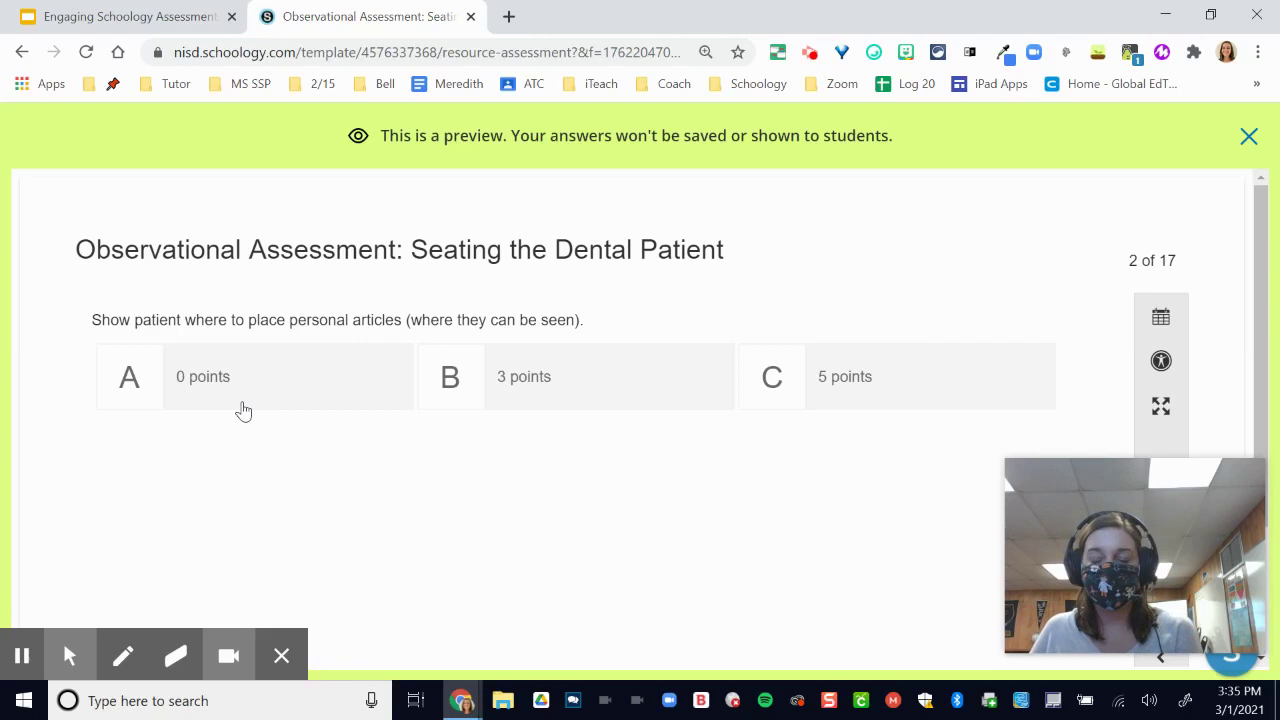
pyautogui.scroll(-2, 866, 383)
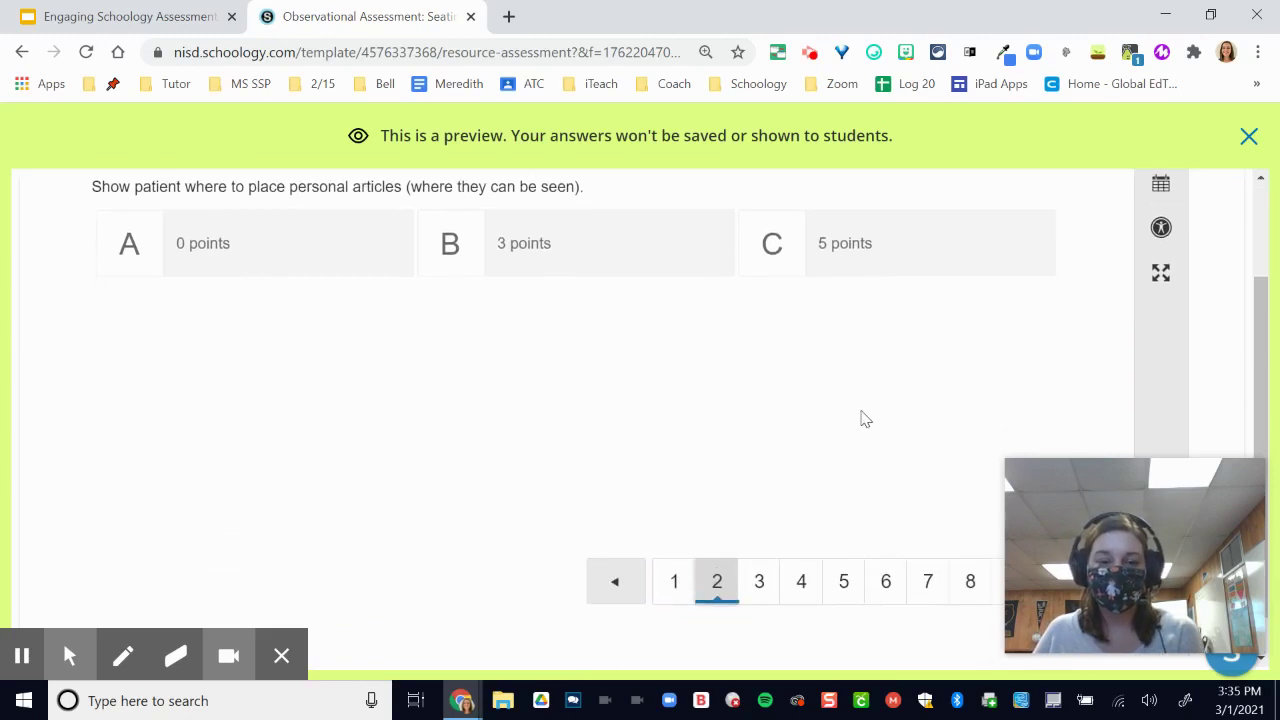
pyautogui.click(777, 576)
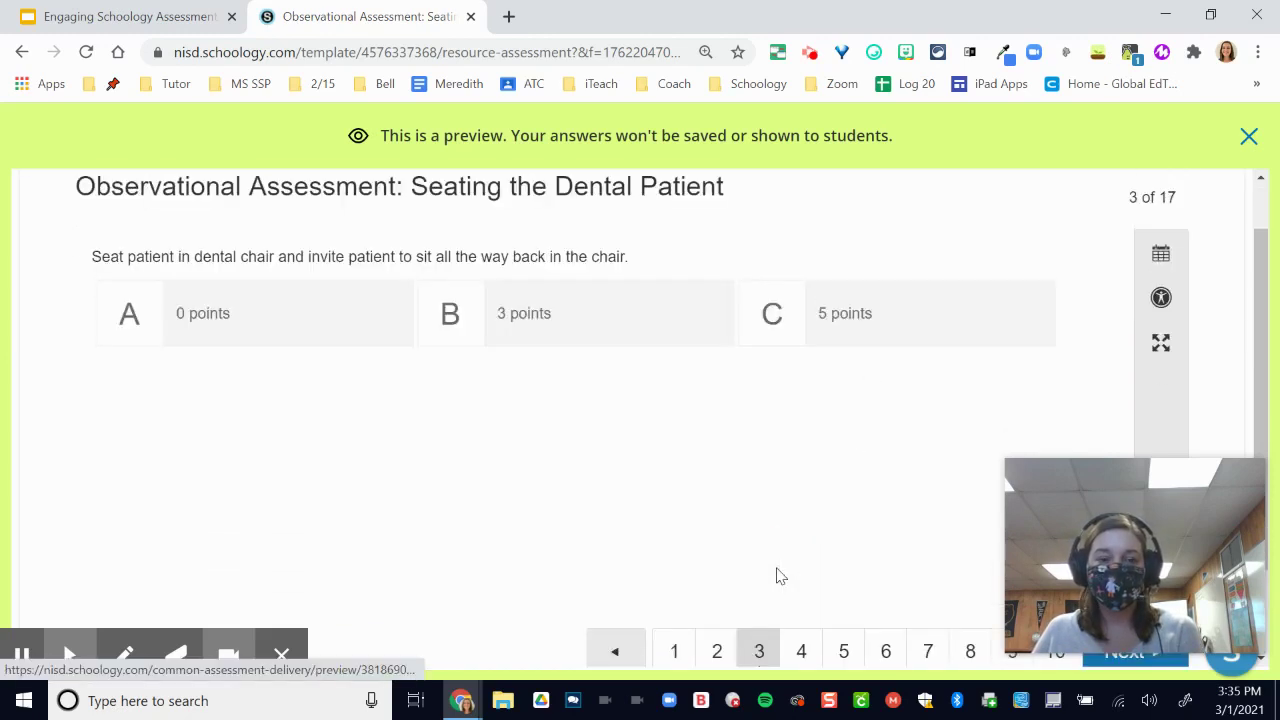
pyautogui.click(805, 651)
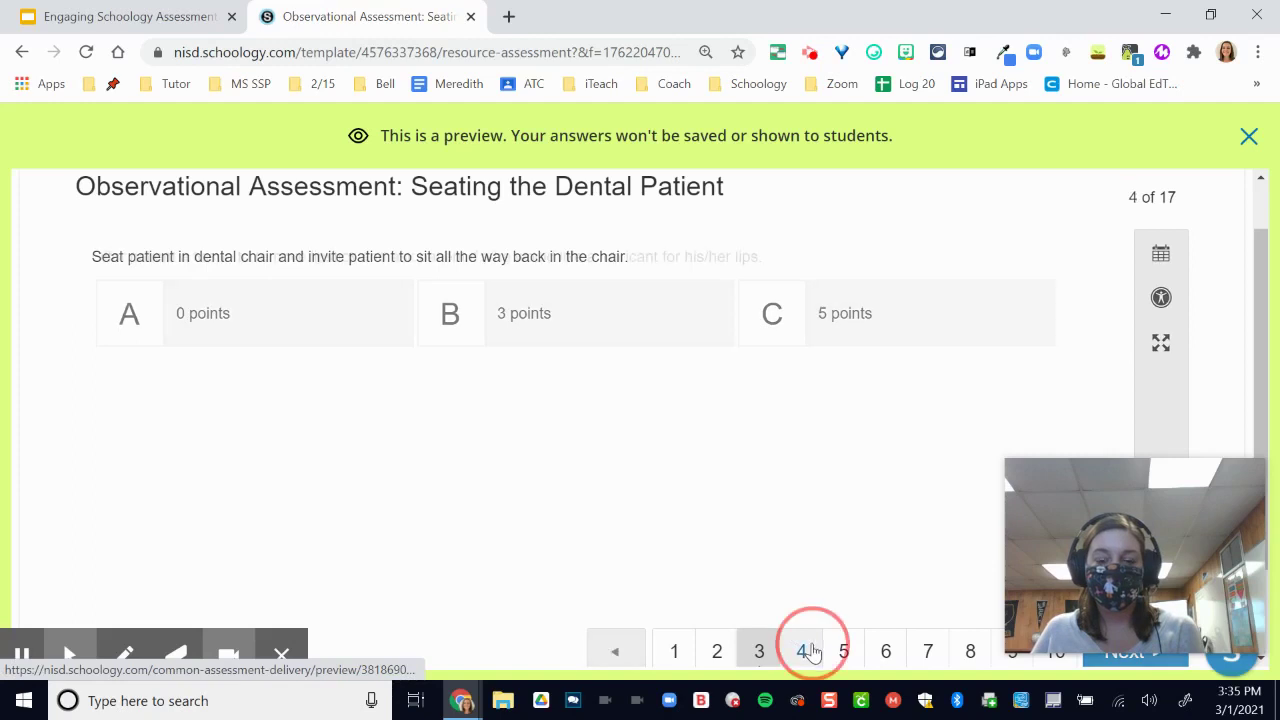
pyautogui.click(847, 651)
pyautogui.click(885, 651)
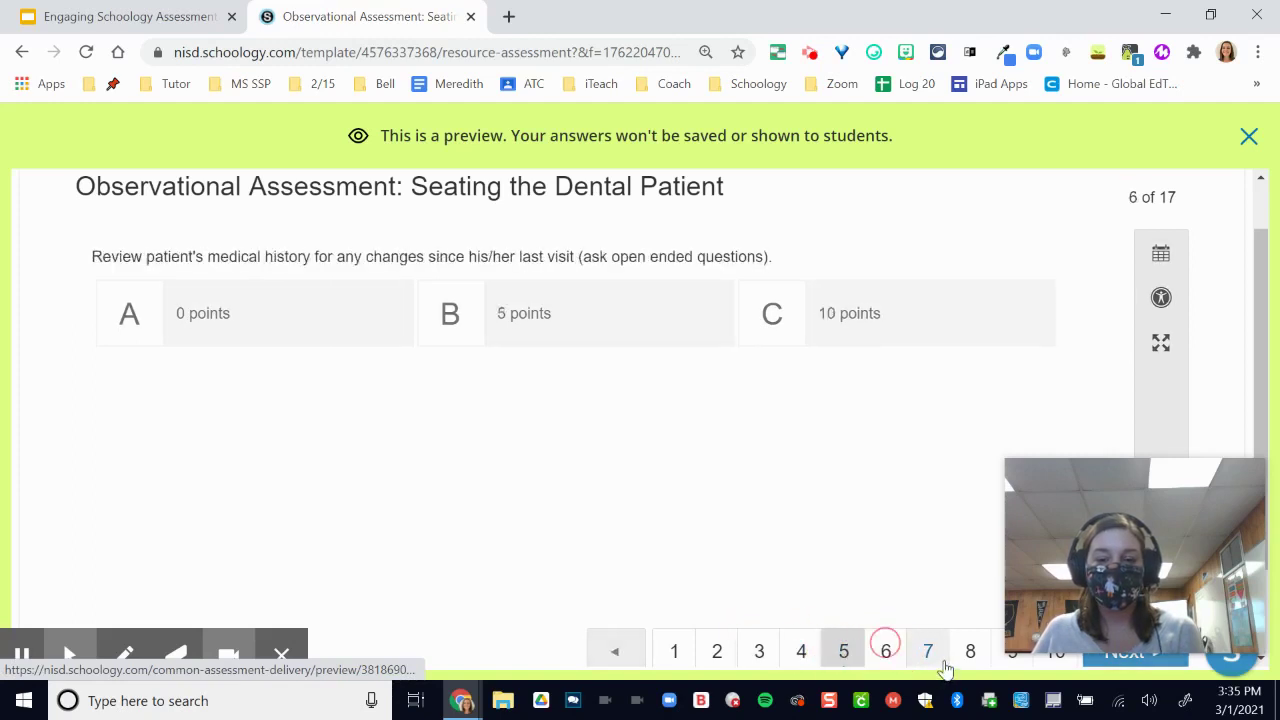
pyautogui.click(930, 655)
pyautogui.click(960, 652)
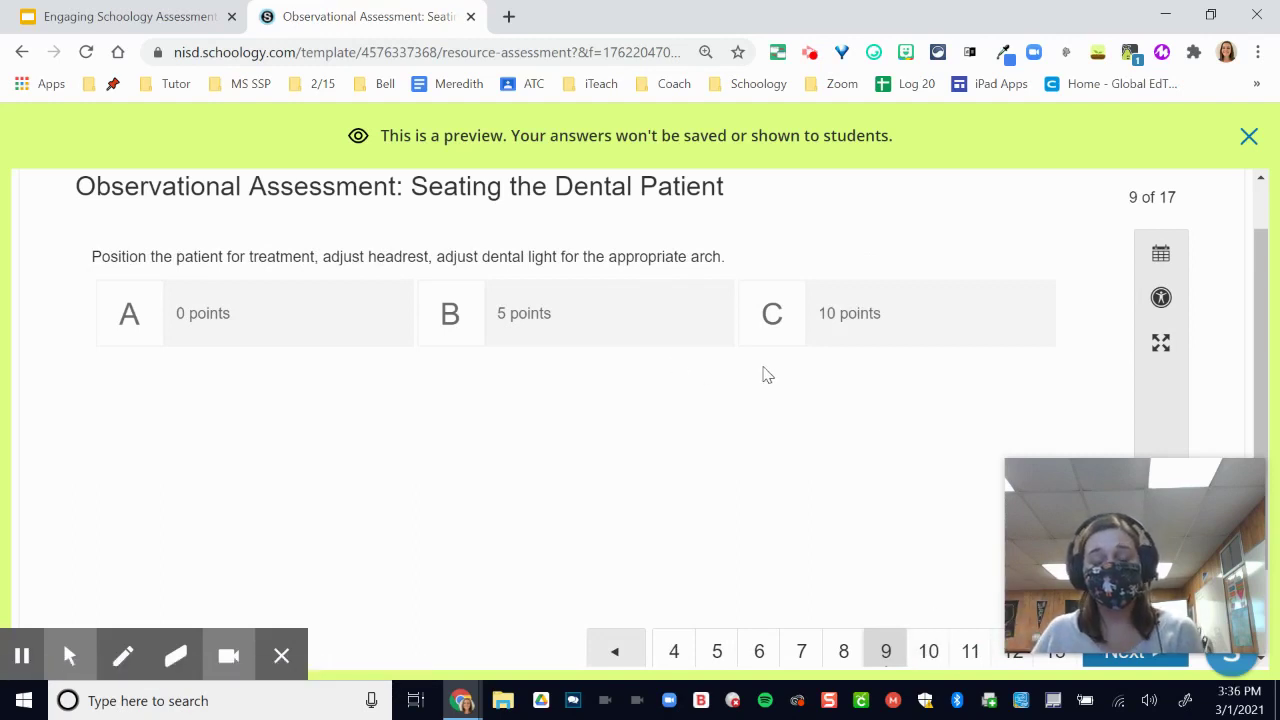
pyautogui.scroll(-2, 754, 354)
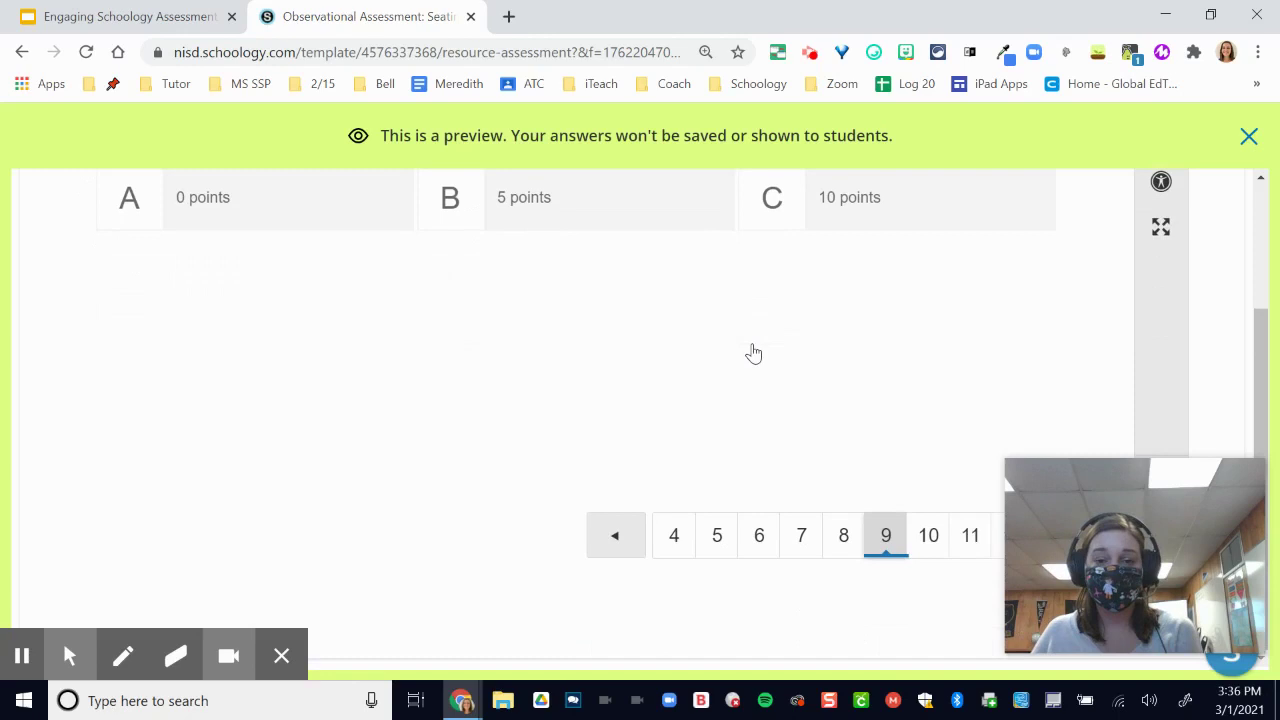
pyautogui.scroll(3, 754, 352)
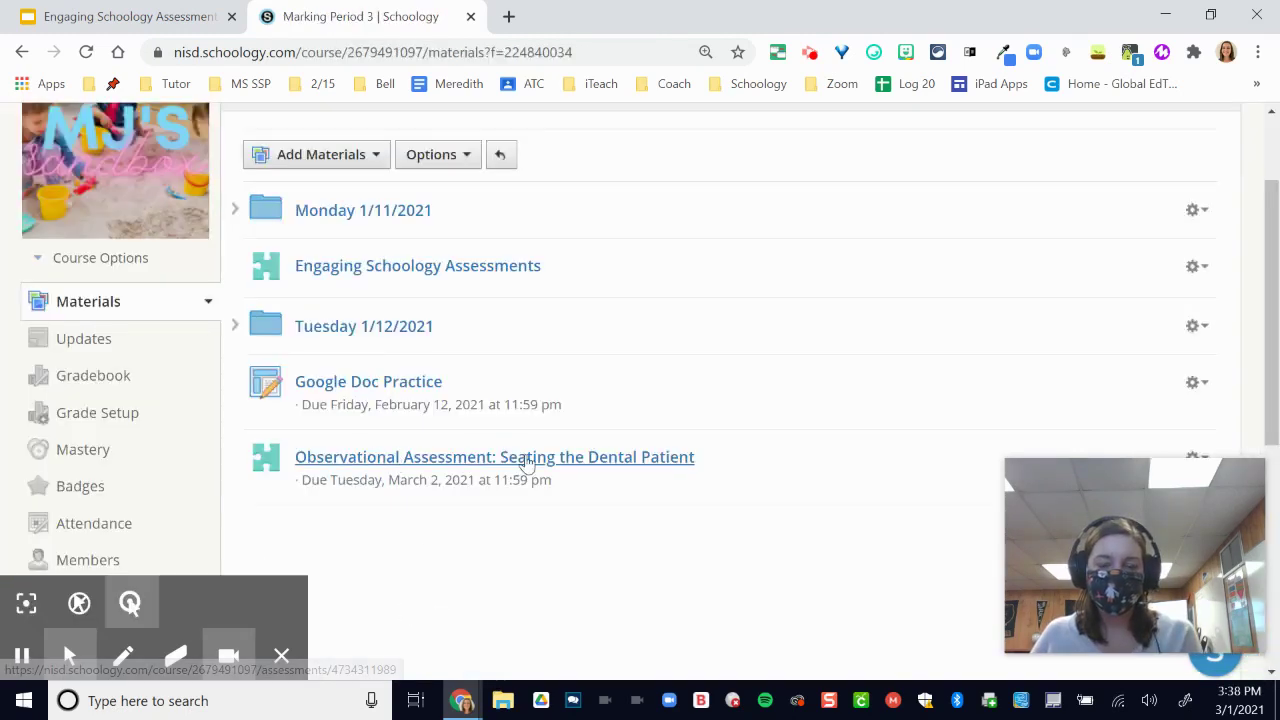
# - Open the Observational Assessment: Seating the Dental Patient from the course materials for editing and keep submissions set to Enable
pyautogui.scroll(-2, 527, 462)
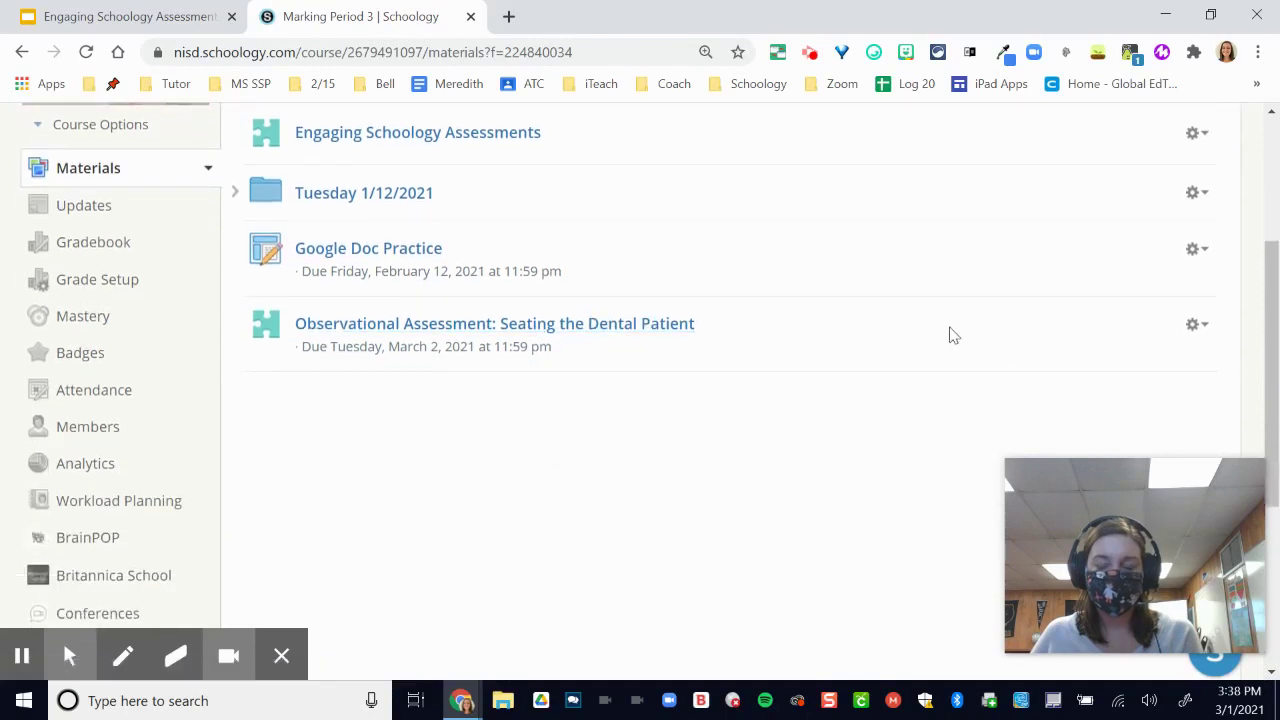
pyautogui.click(1194, 326)
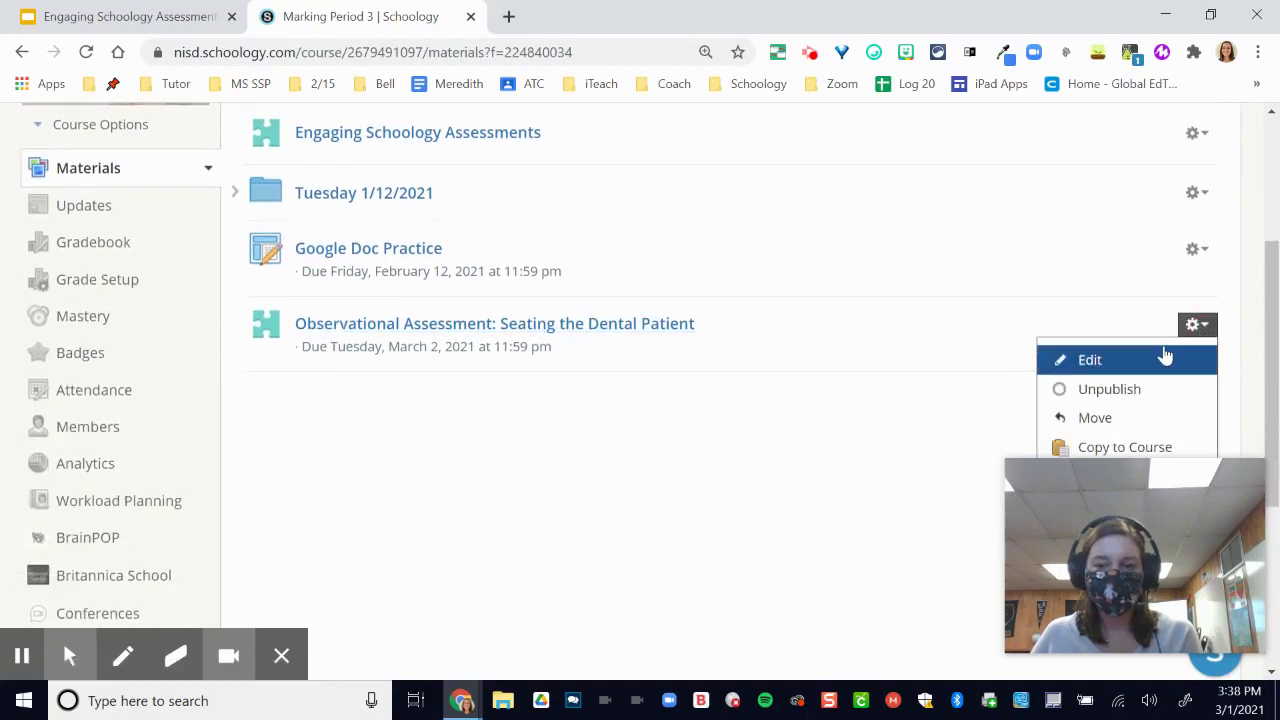
pyautogui.click(1165, 357)
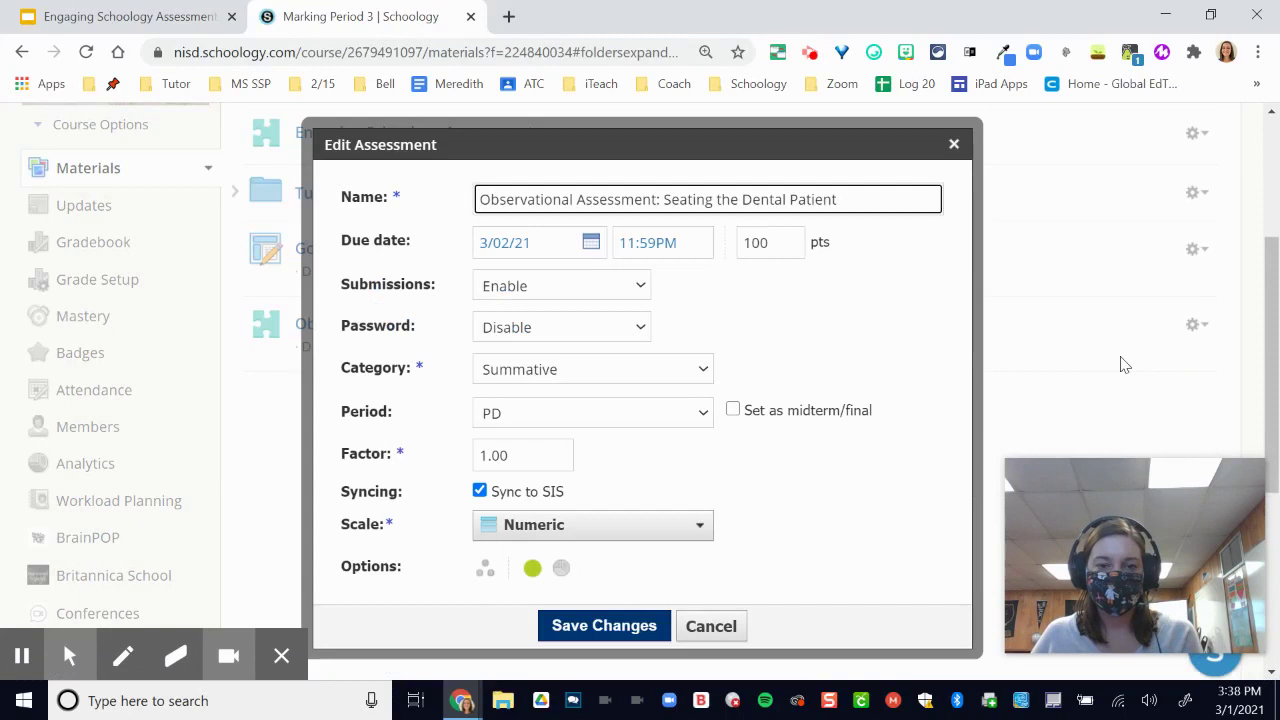
pyautogui.click(643, 288)
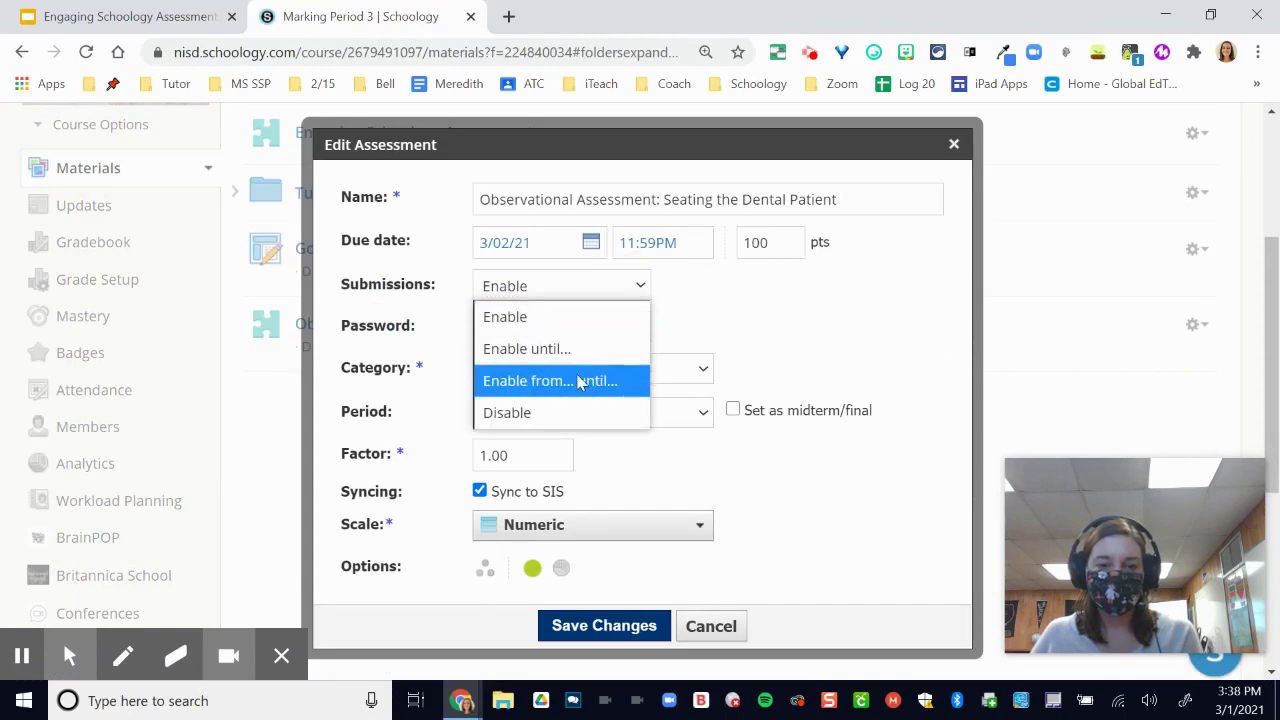
pyautogui.click(552, 330)
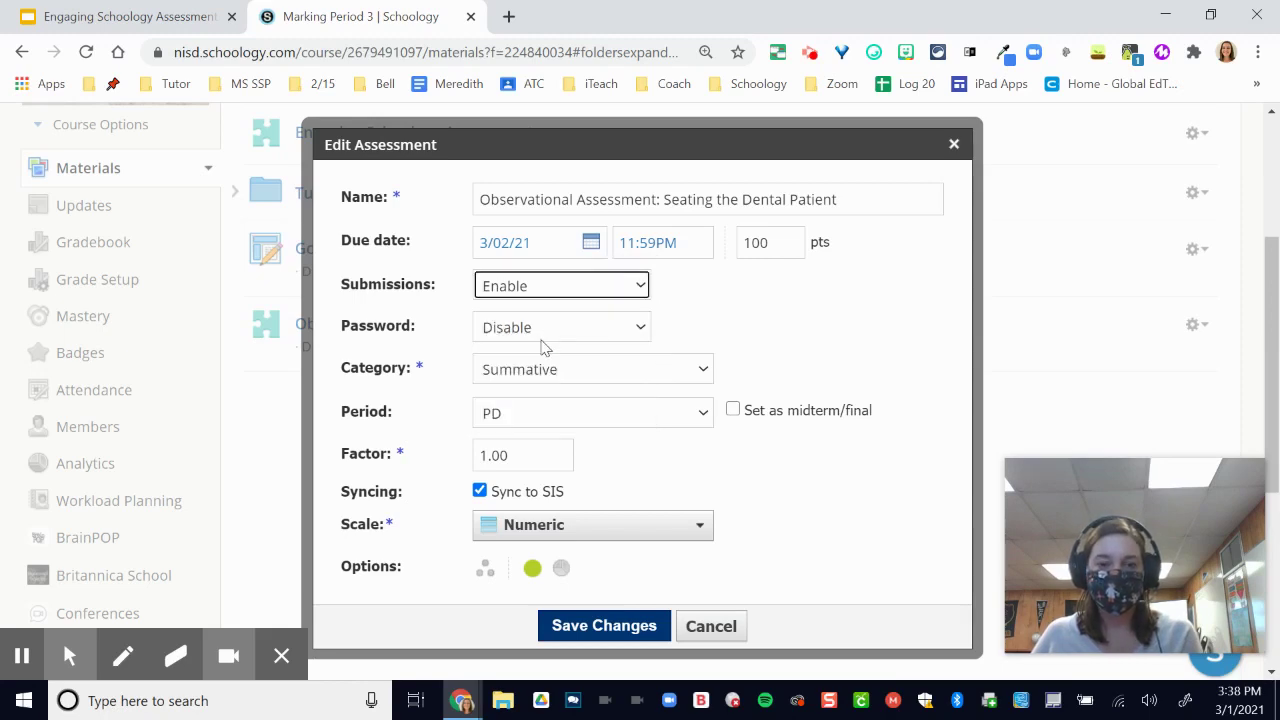
# - Unpublish the assessment, turn off Sync to SIS and save the changes
pyautogui.click(532, 569)
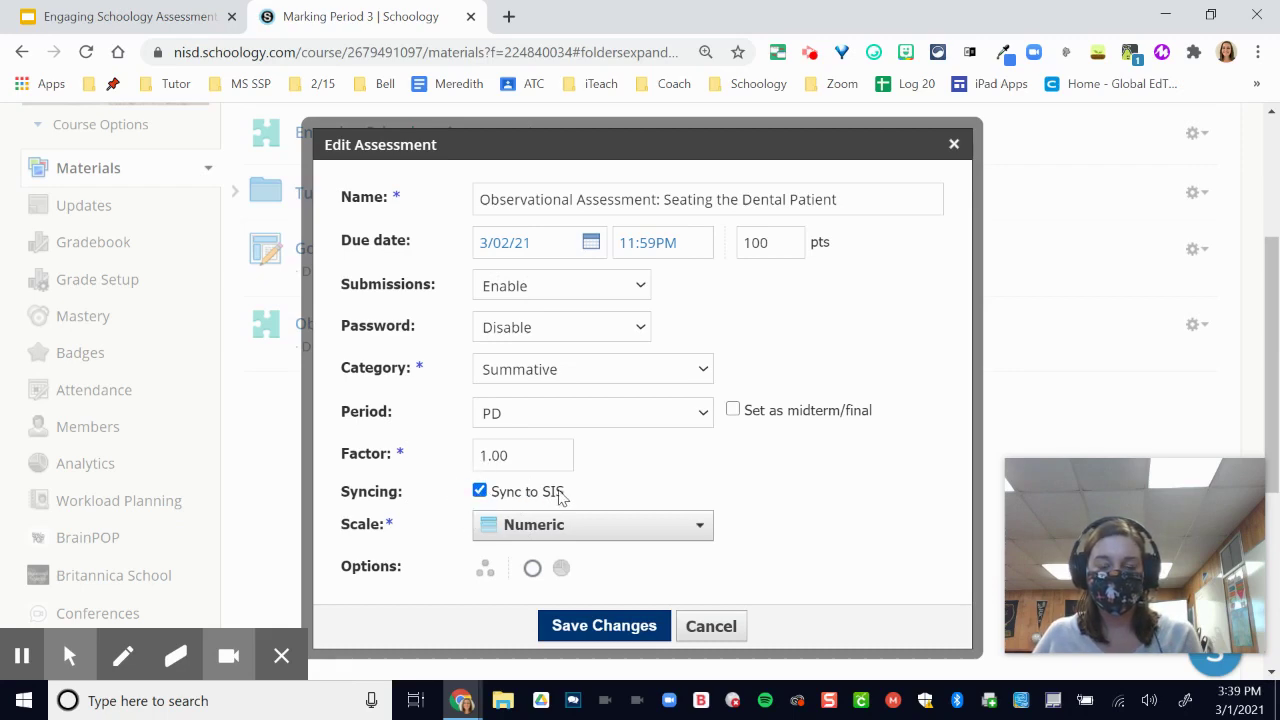
pyautogui.click(480, 492)
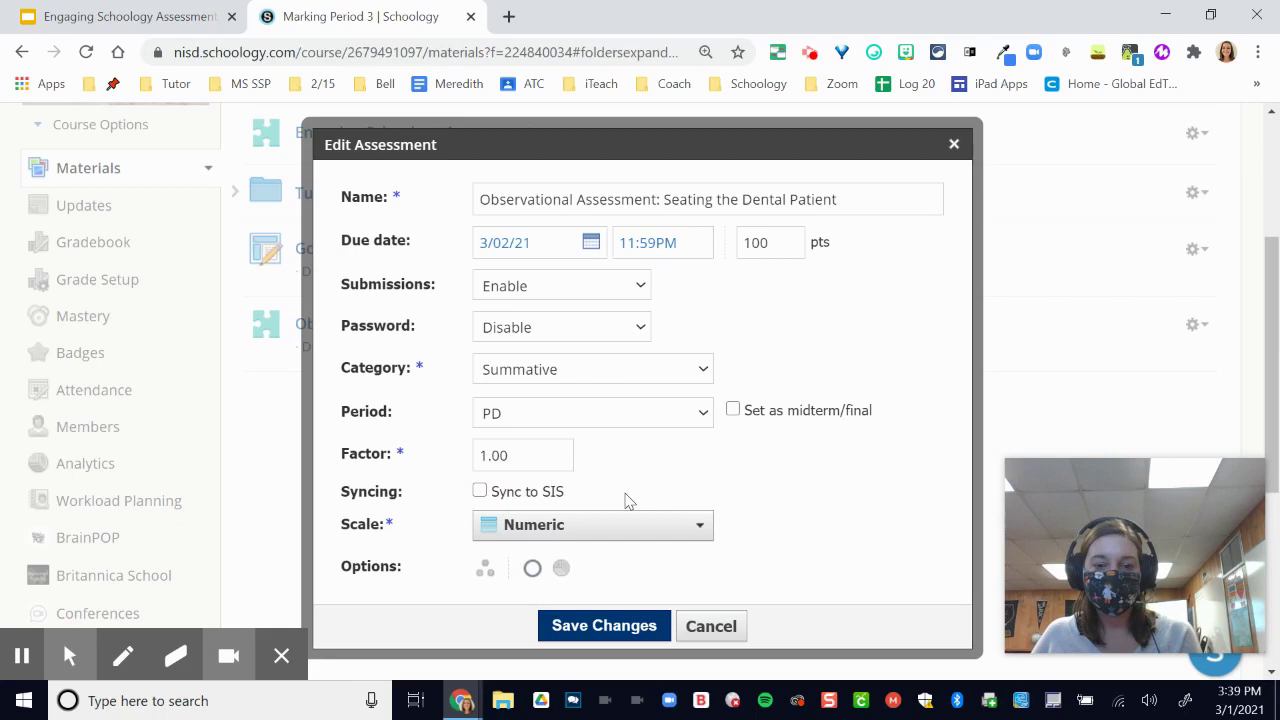
pyautogui.click(640, 627)
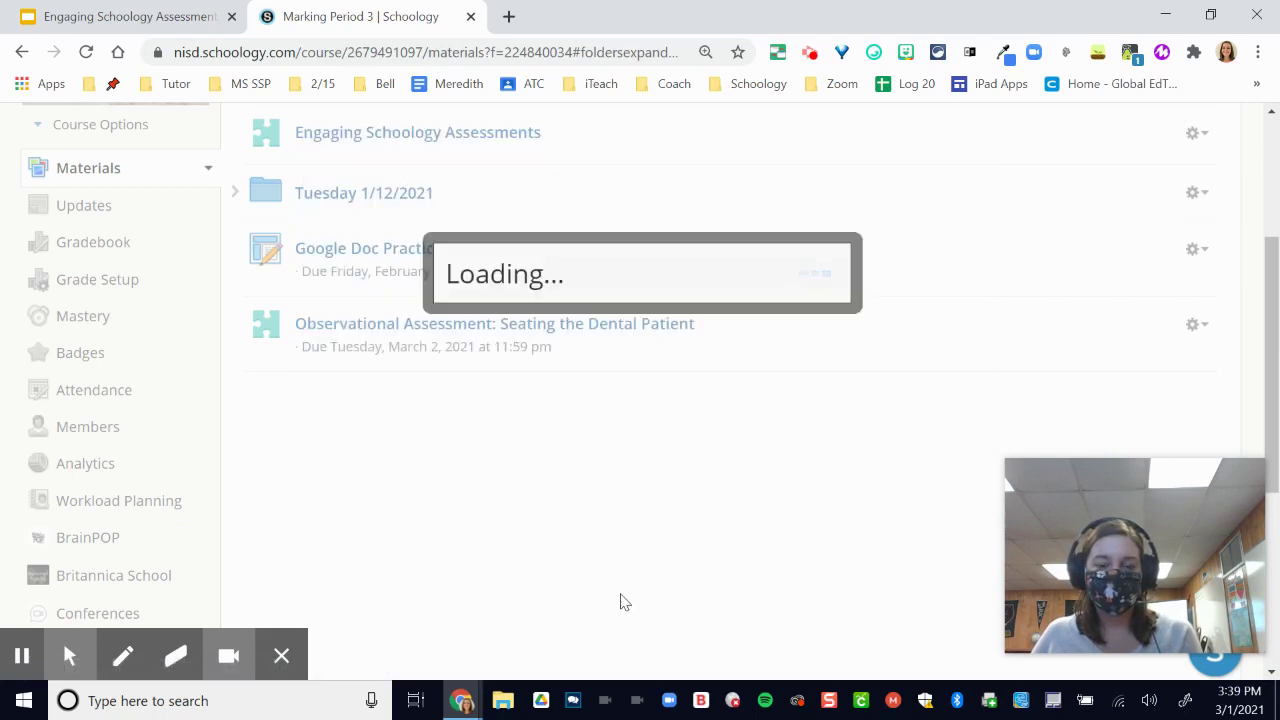
# - Open the assessment's grading view and start an attempt on behalf of the first student in the list
pyautogui.click(570, 331)
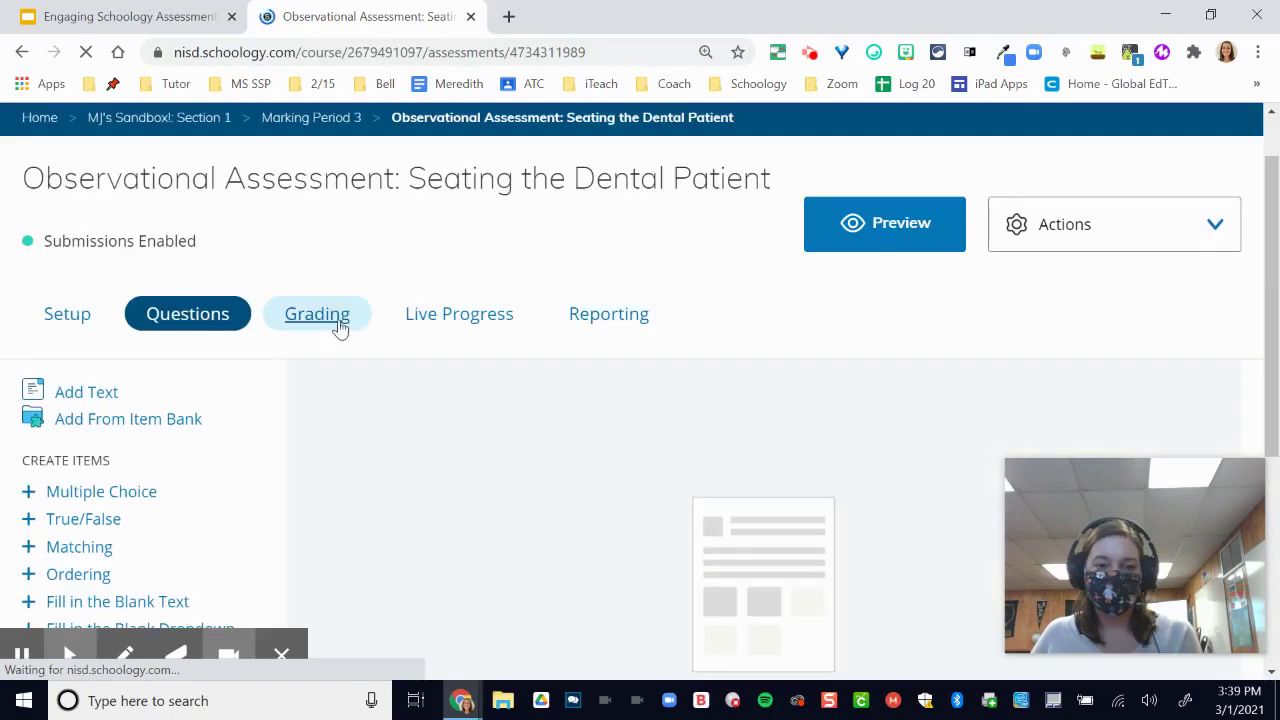
pyautogui.click(340, 330)
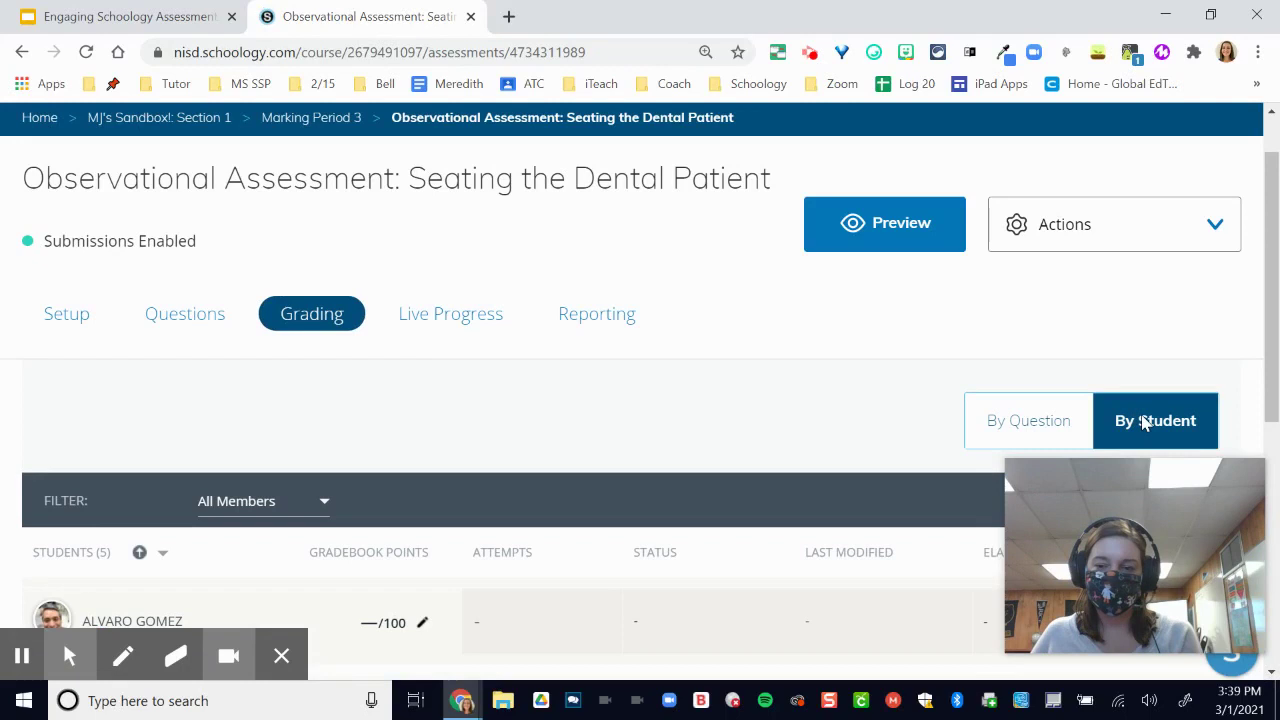
pyautogui.scroll(-3, 1143, 420)
pyautogui.click(1192, 350)
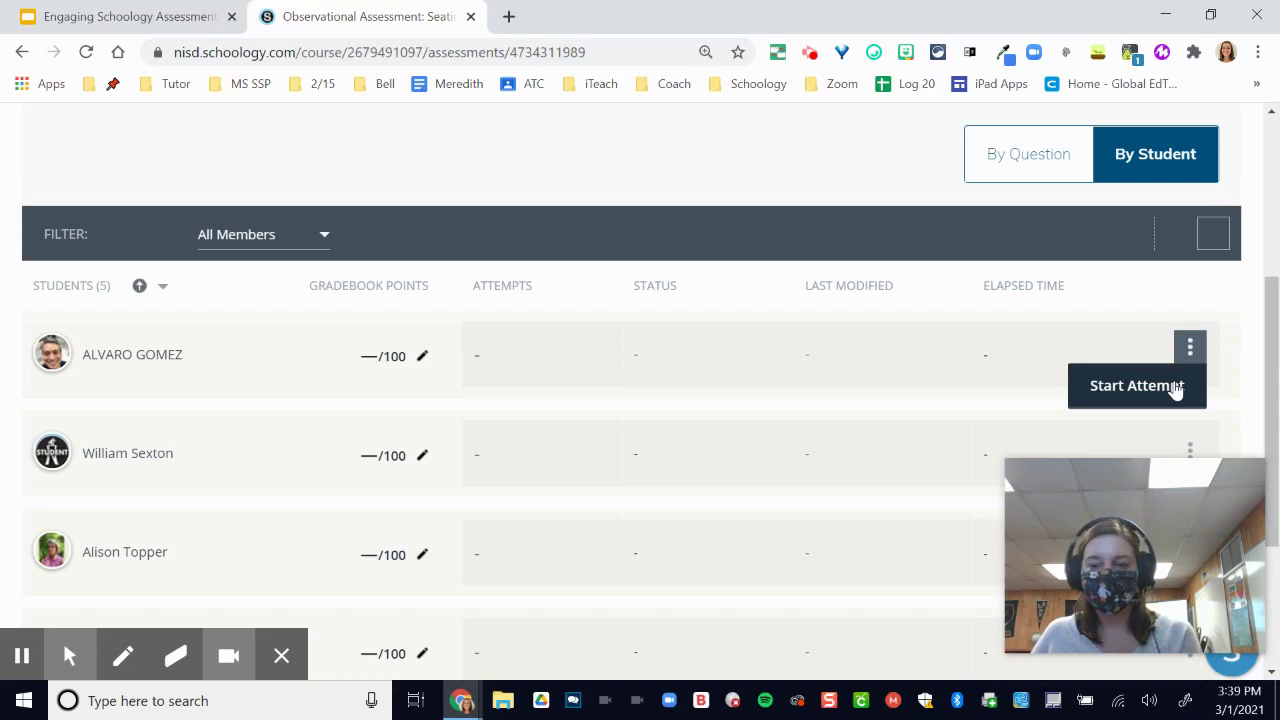
pyautogui.click(1175, 389)
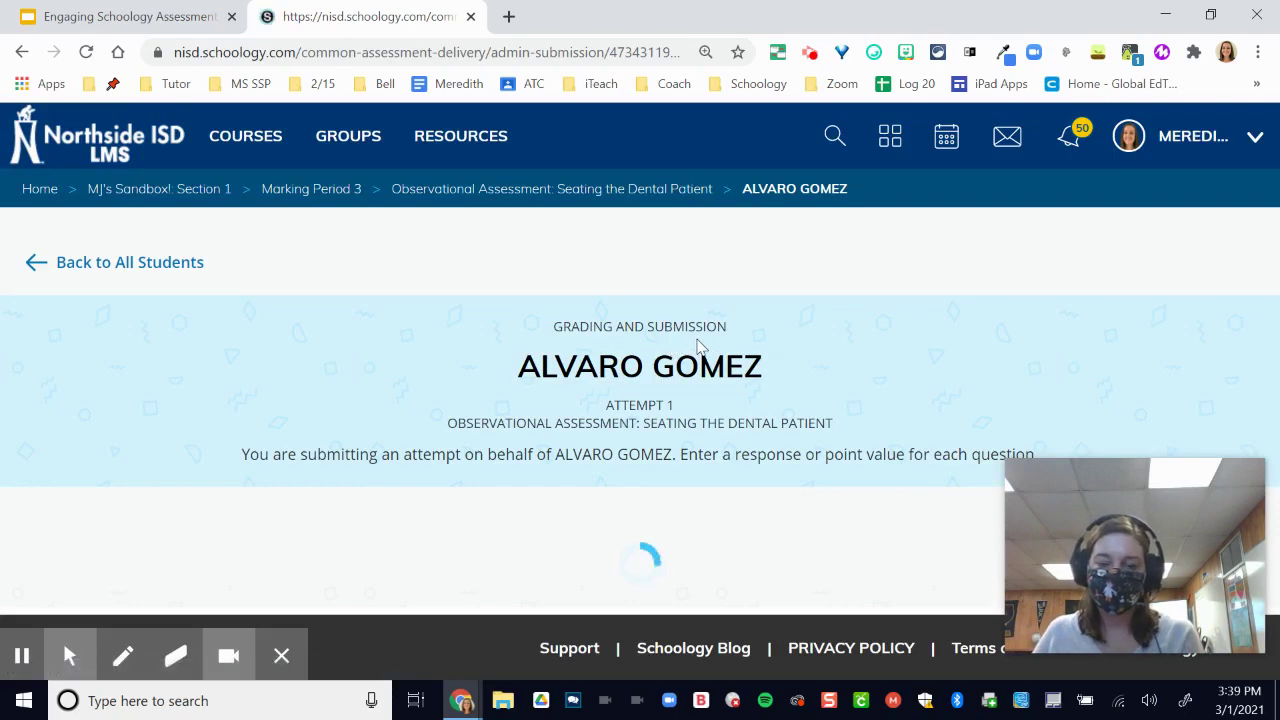
# - Examine the scoring questions and the Comments & Feedback item in the student's attempt
pyautogui.scroll(-4, 700, 347)
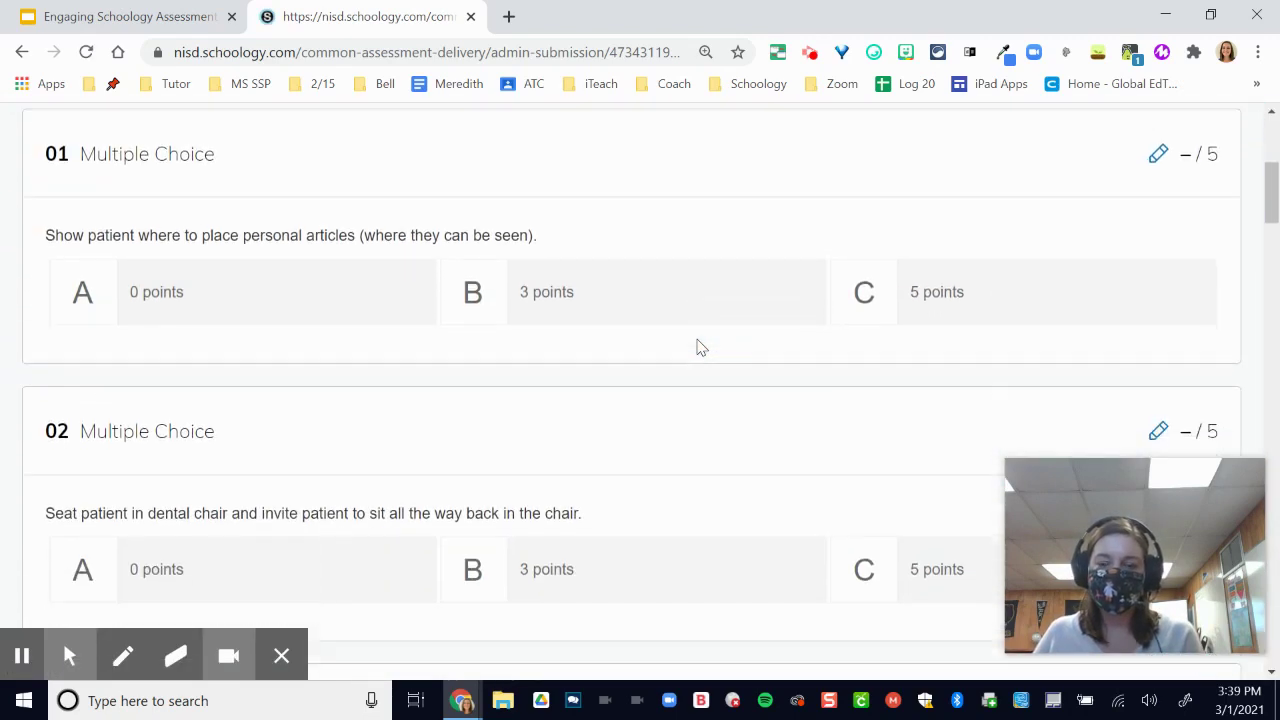
pyautogui.scroll(-7, 700, 347)
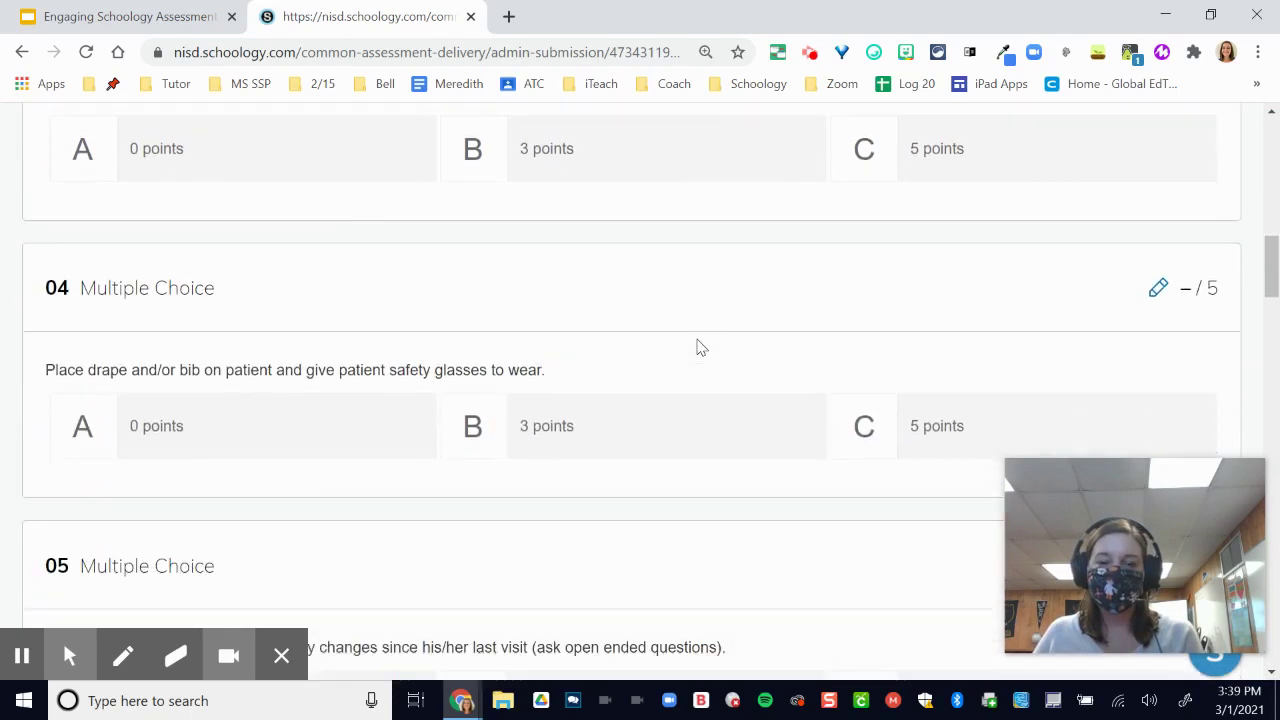
pyautogui.scroll(-12, 700, 347)
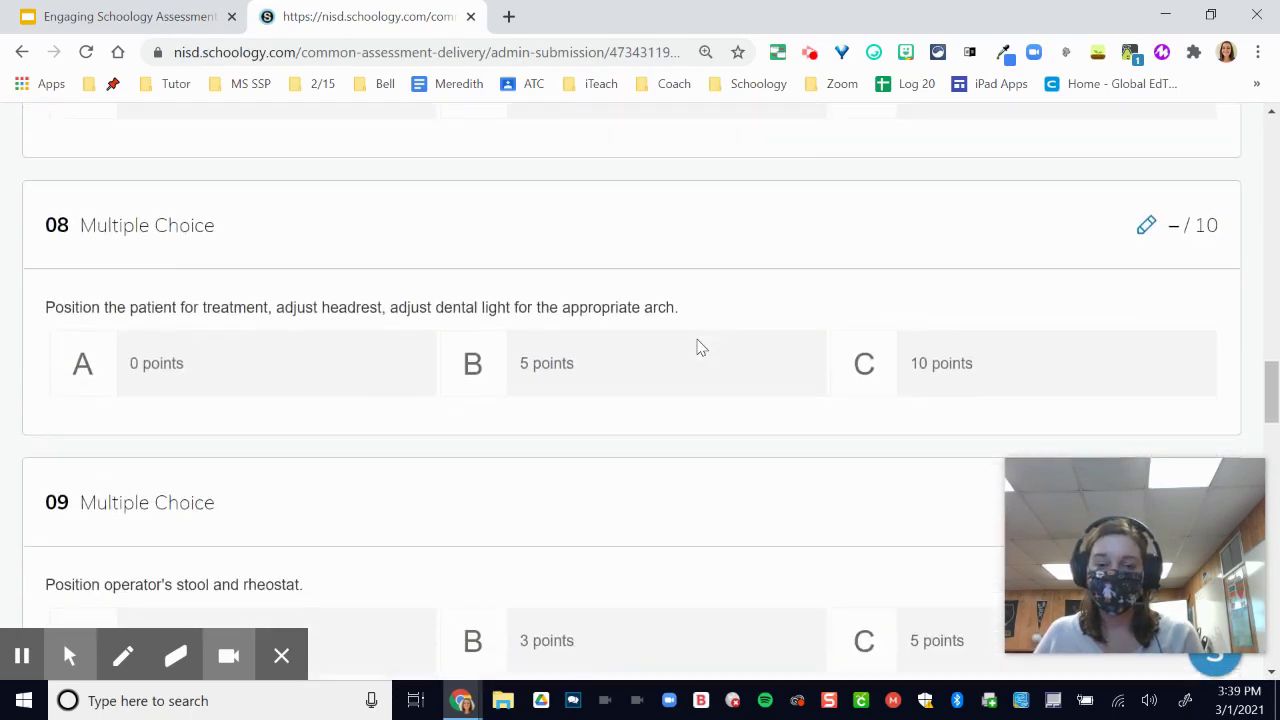
pyautogui.scroll(-13, 700, 347)
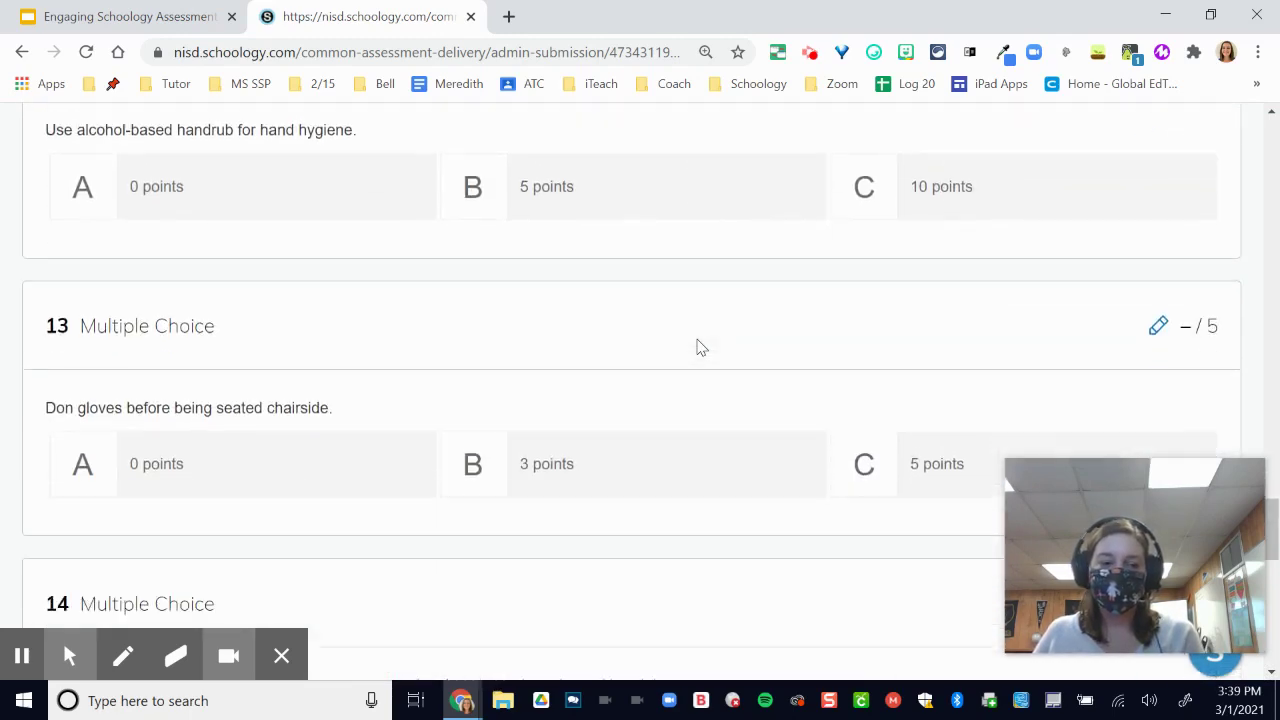
pyautogui.scroll(-11, 700, 347)
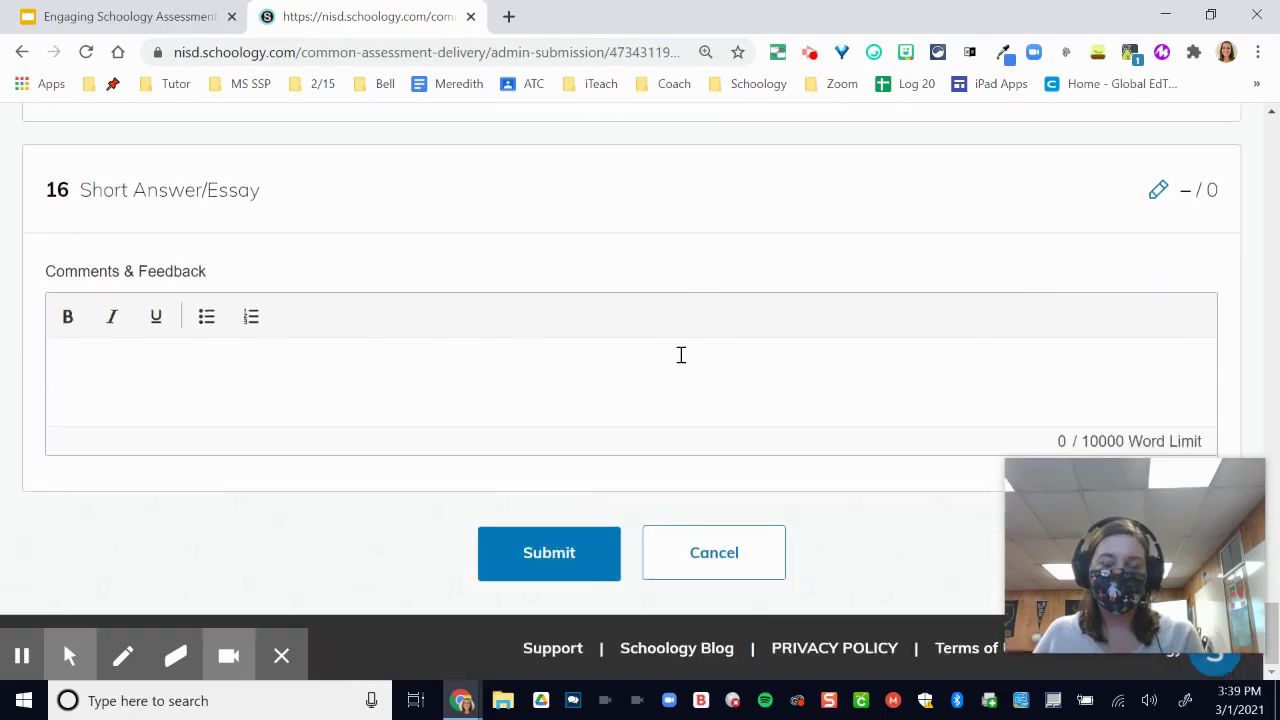
pyautogui.click(476, 392)
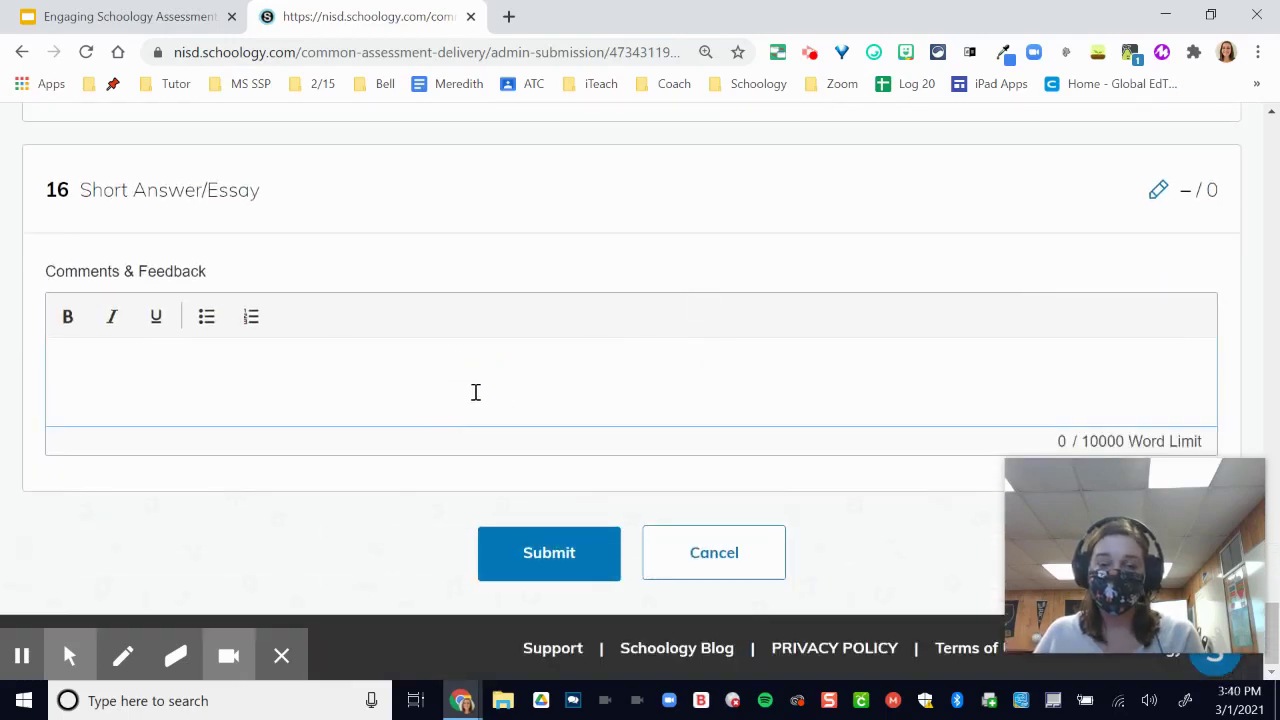
pyautogui.scroll(7, 476, 392)
pyautogui.scroll(-7, 614, 463)
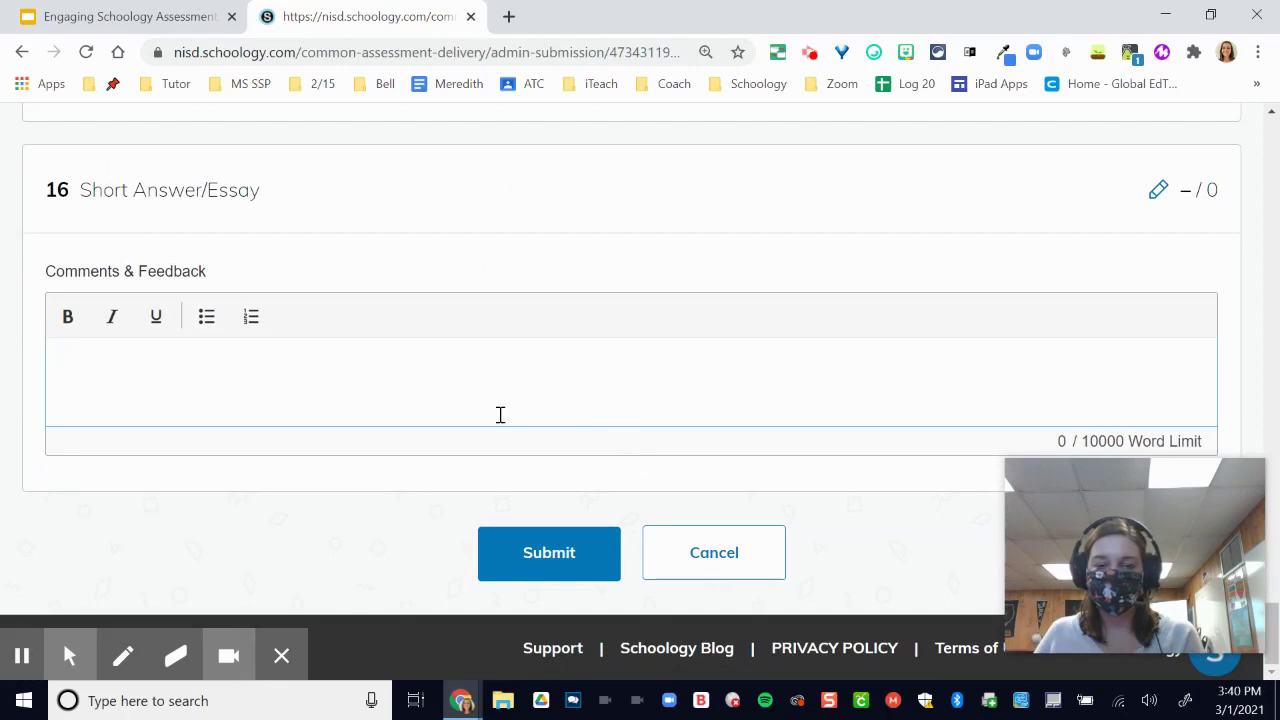
pyautogui.scroll(7, 500, 414)
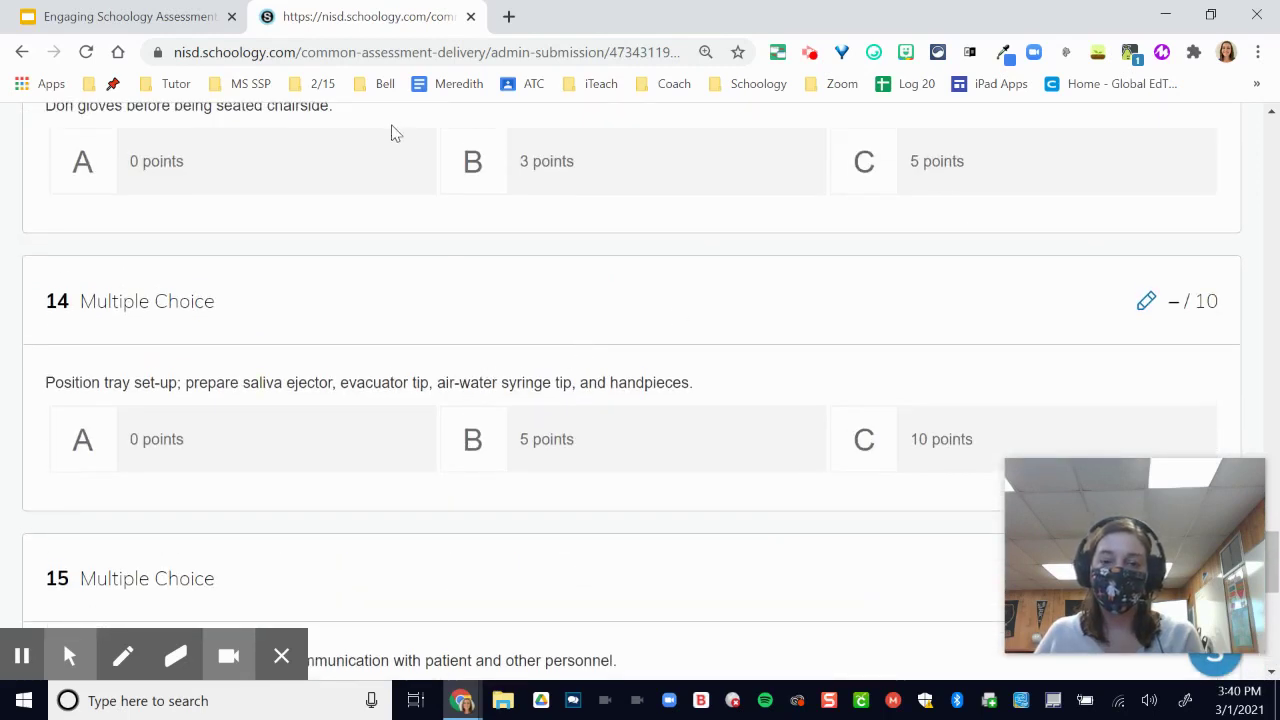
pyautogui.scroll(15, 897, 372)
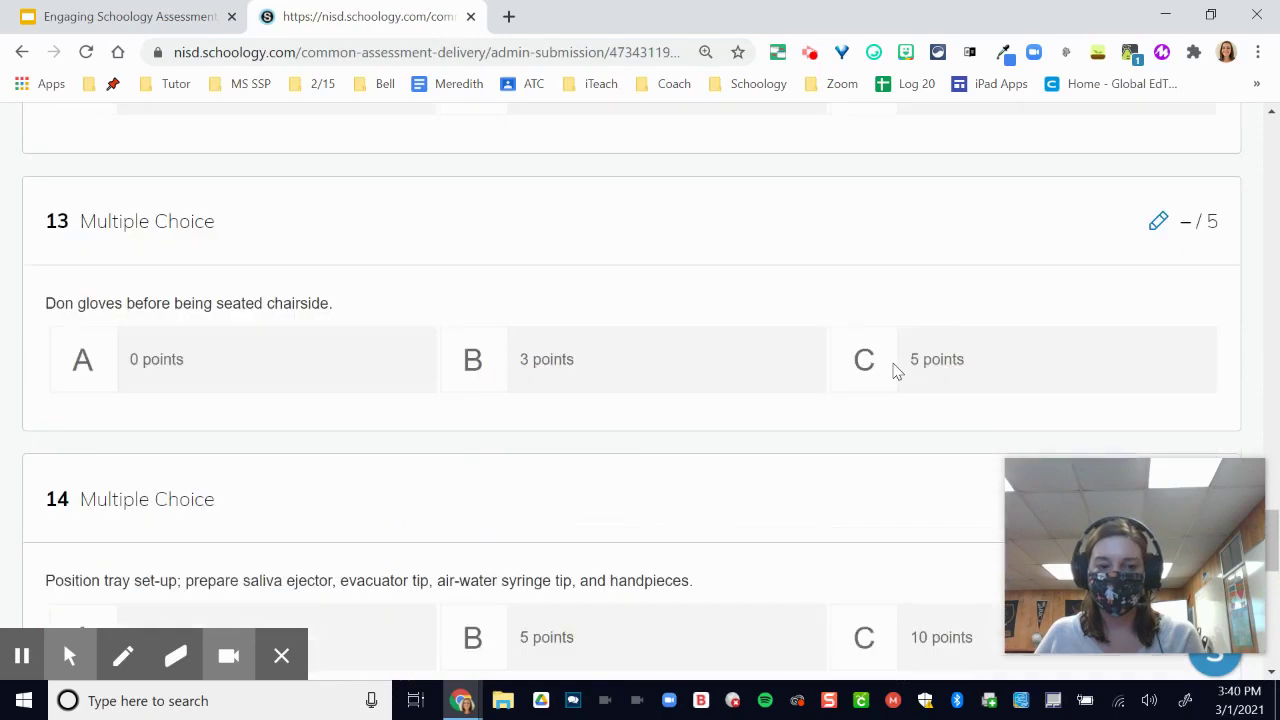
pyautogui.scroll(15, 897, 372)
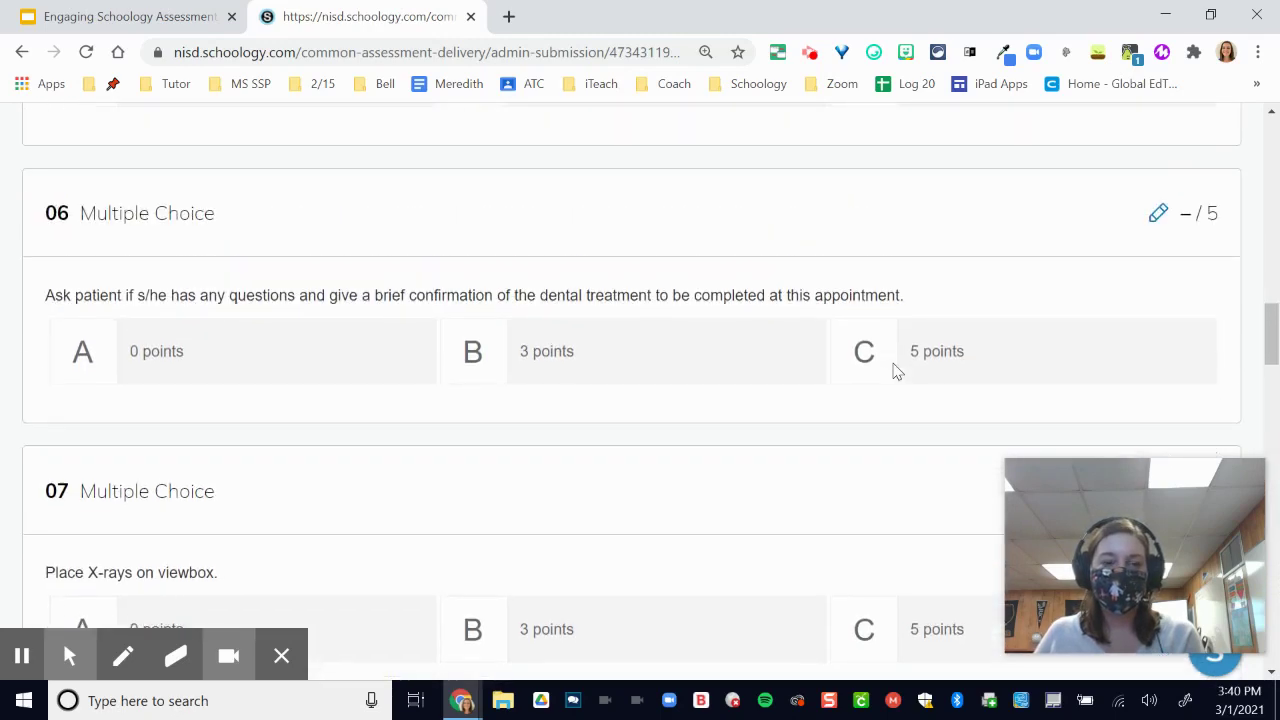
# - Review the scoring questions and submit the attempt on the student's behalf with every response left blank
pyautogui.scroll(3, 896, 372)
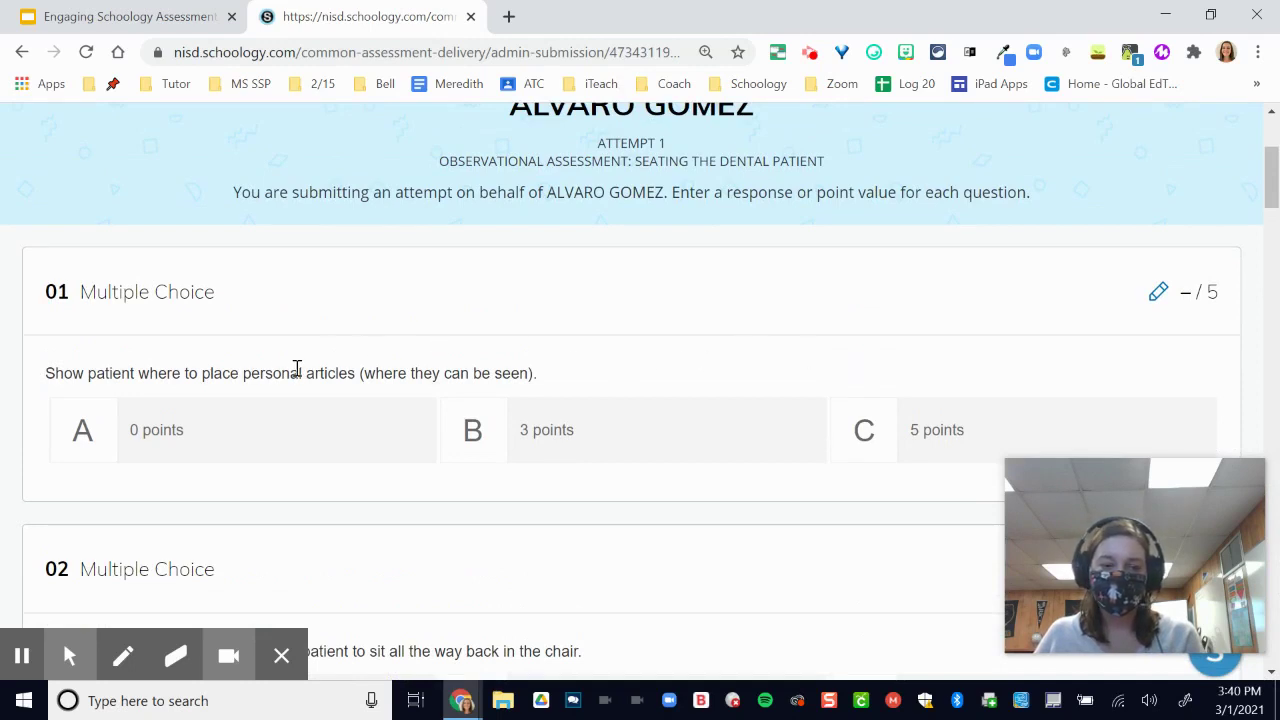
pyautogui.scroll(-1, 297, 369)
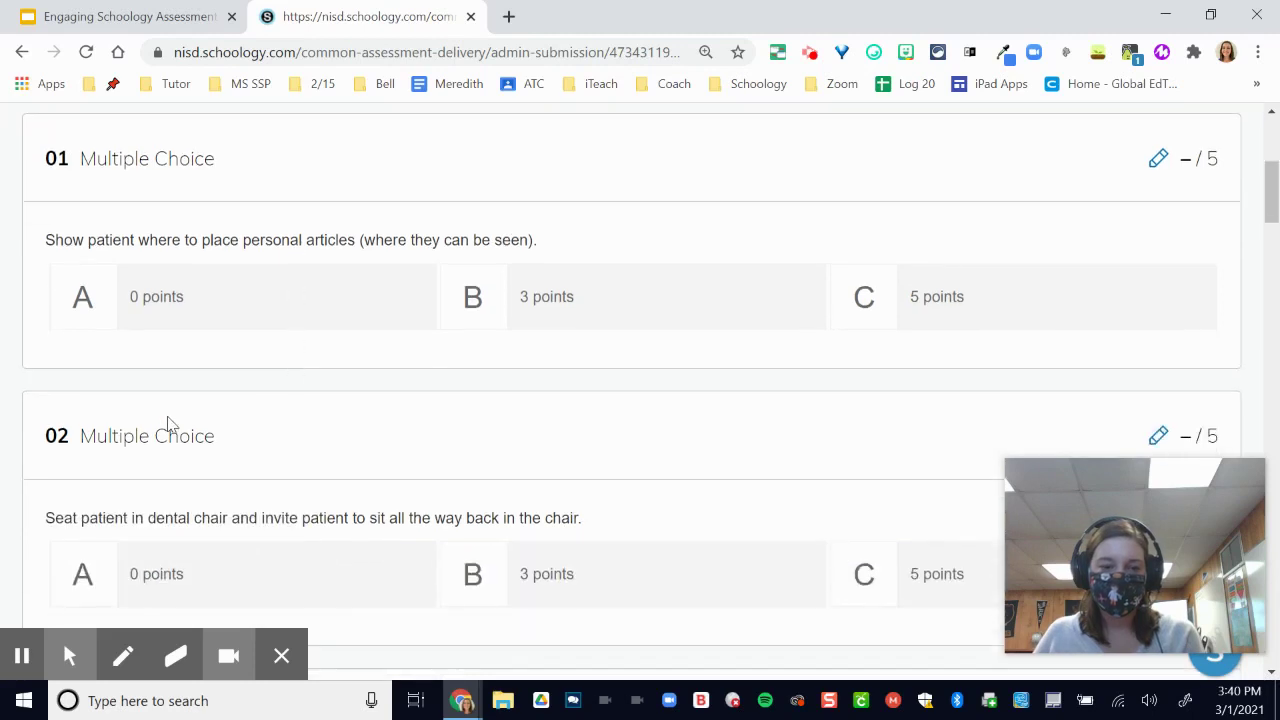
pyautogui.scroll(-1, 86, 458)
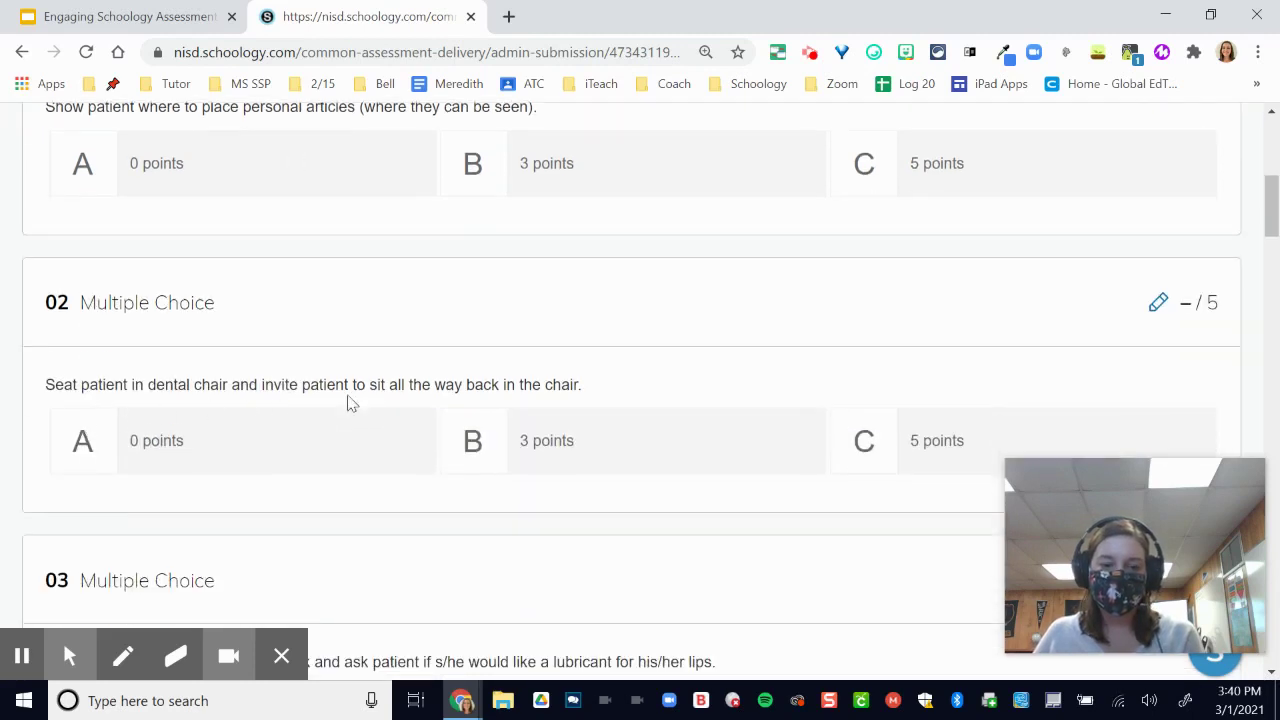
pyautogui.scroll(-2, 553, 392)
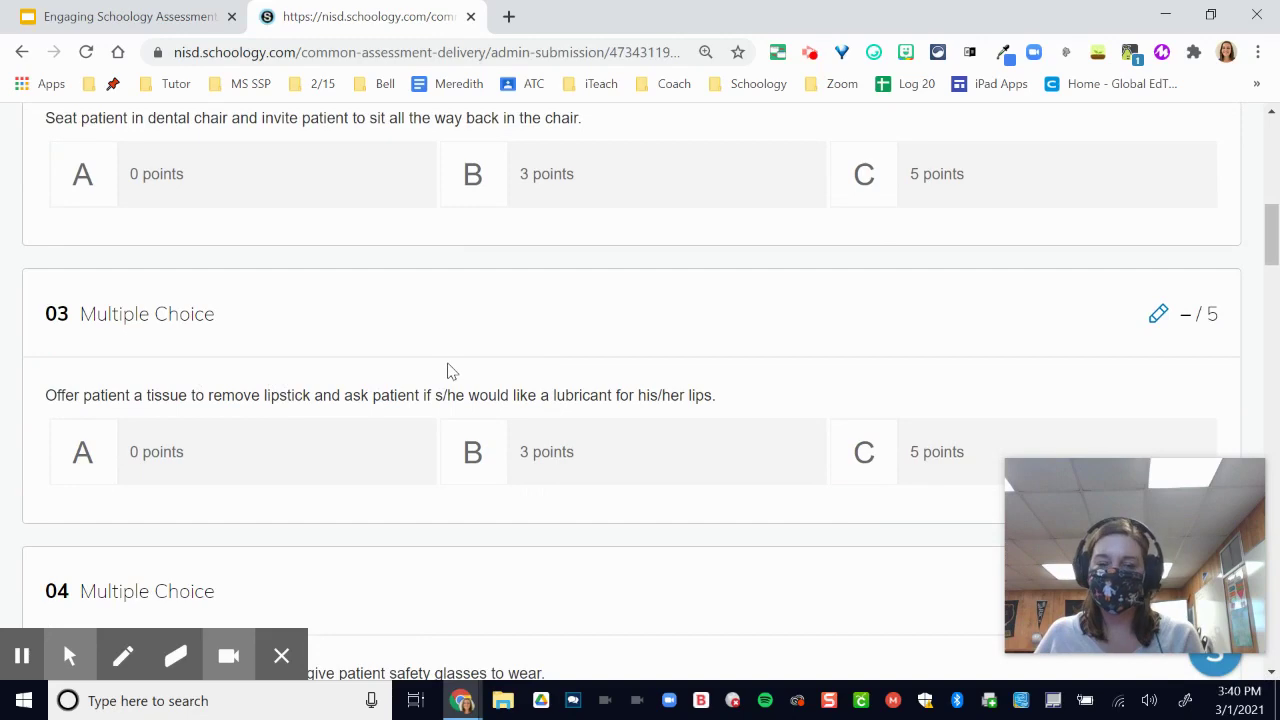
pyautogui.scroll(-11, 826, 551)
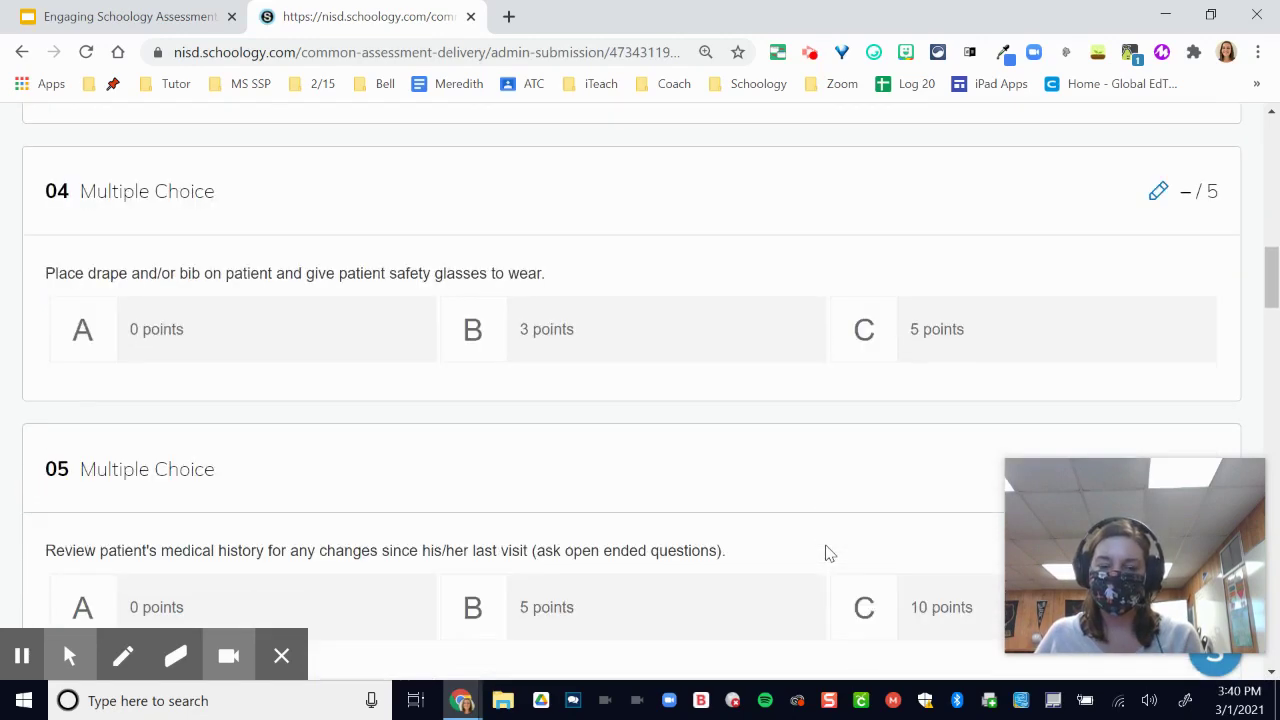
pyautogui.scroll(-16, 828, 545)
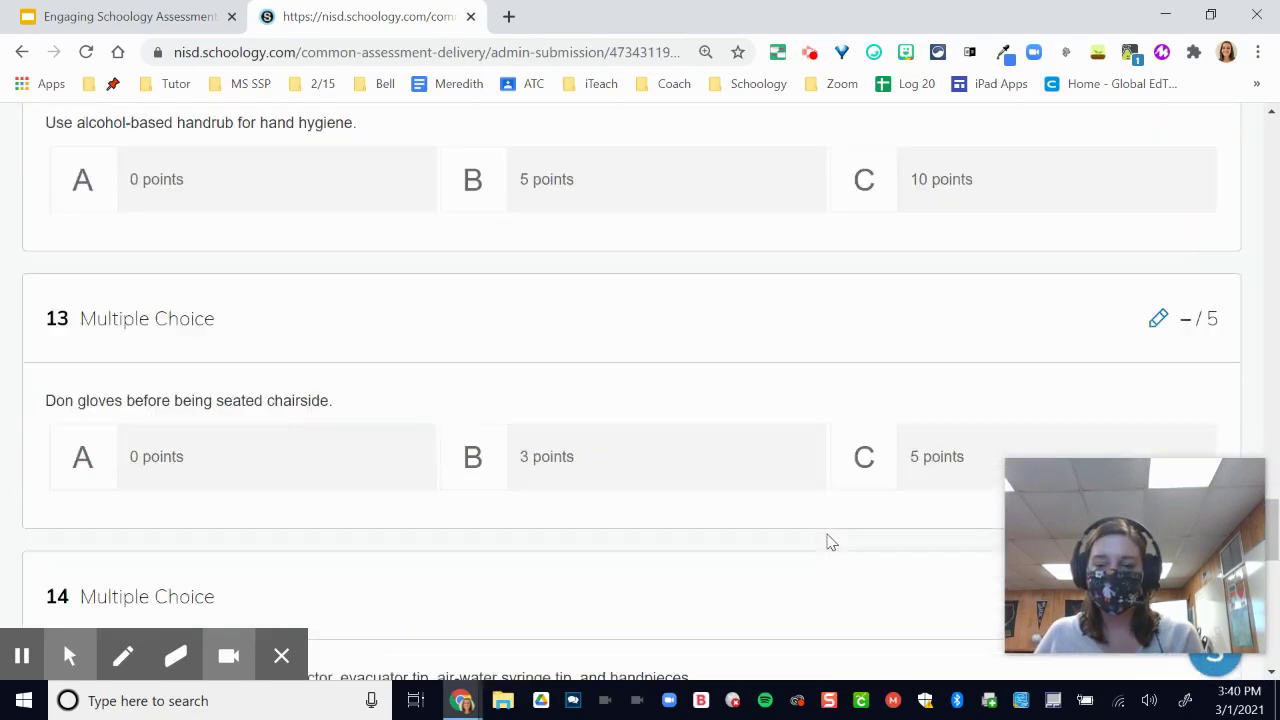
pyautogui.click(811, 501)
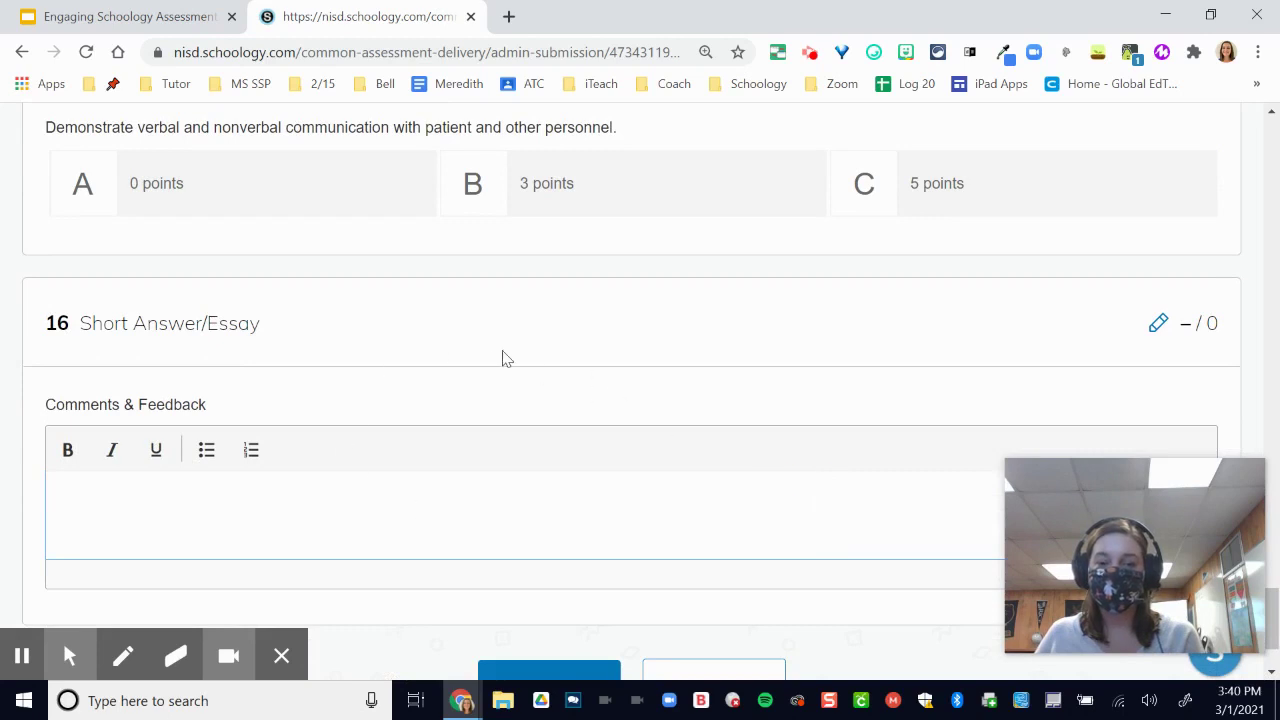
pyautogui.scroll(-1, 540, 543)
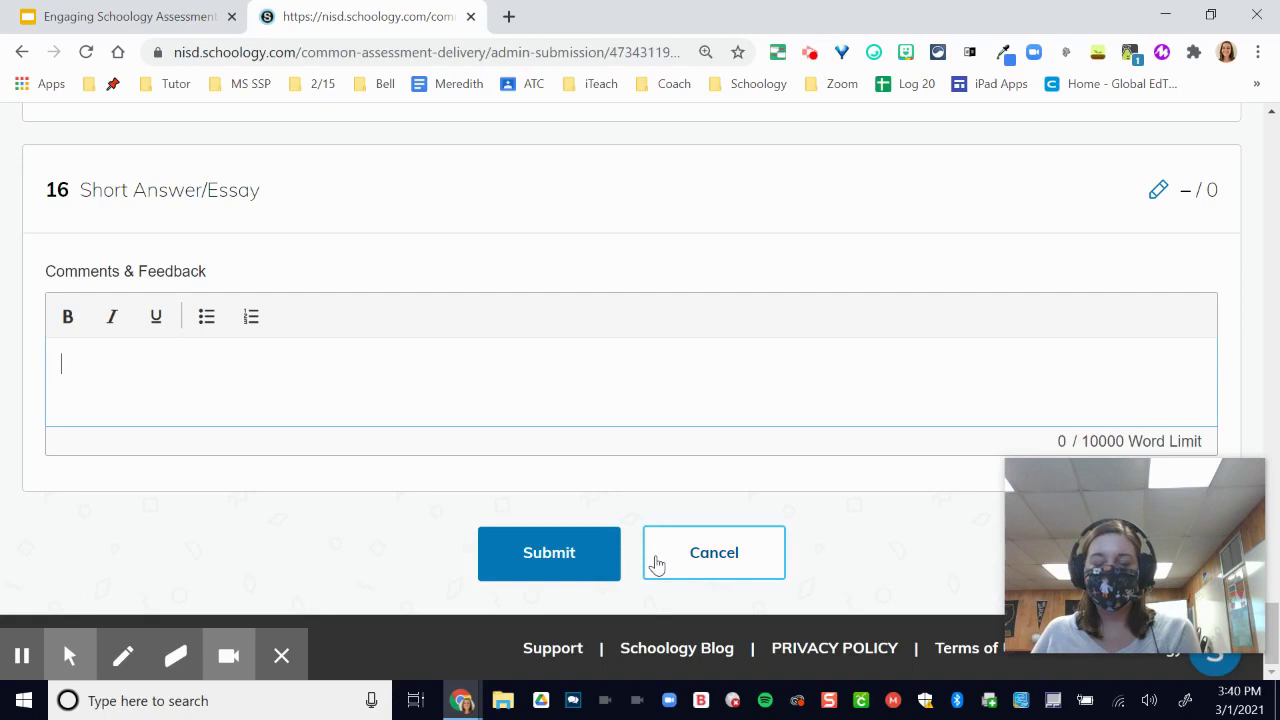
pyautogui.click(580, 560)
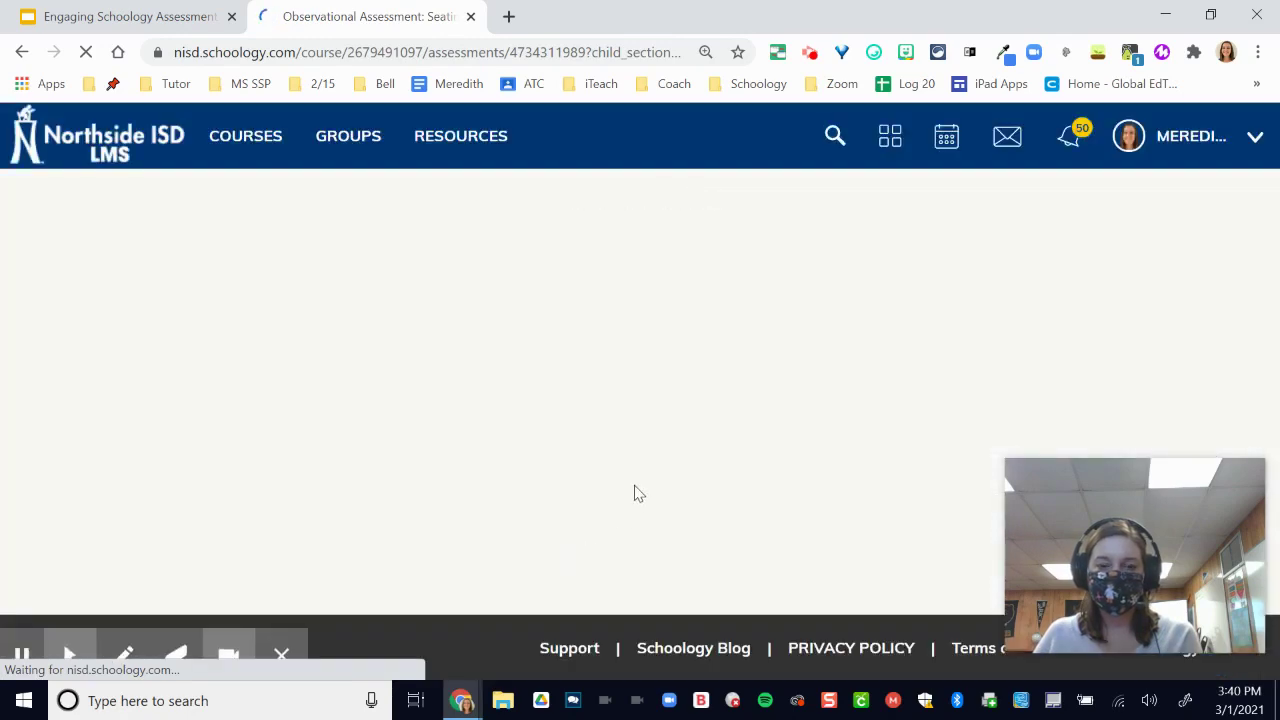
# - Open the first student's instructor attempt that needs grading from the student list
pyautogui.scroll(-2, 645, 480)
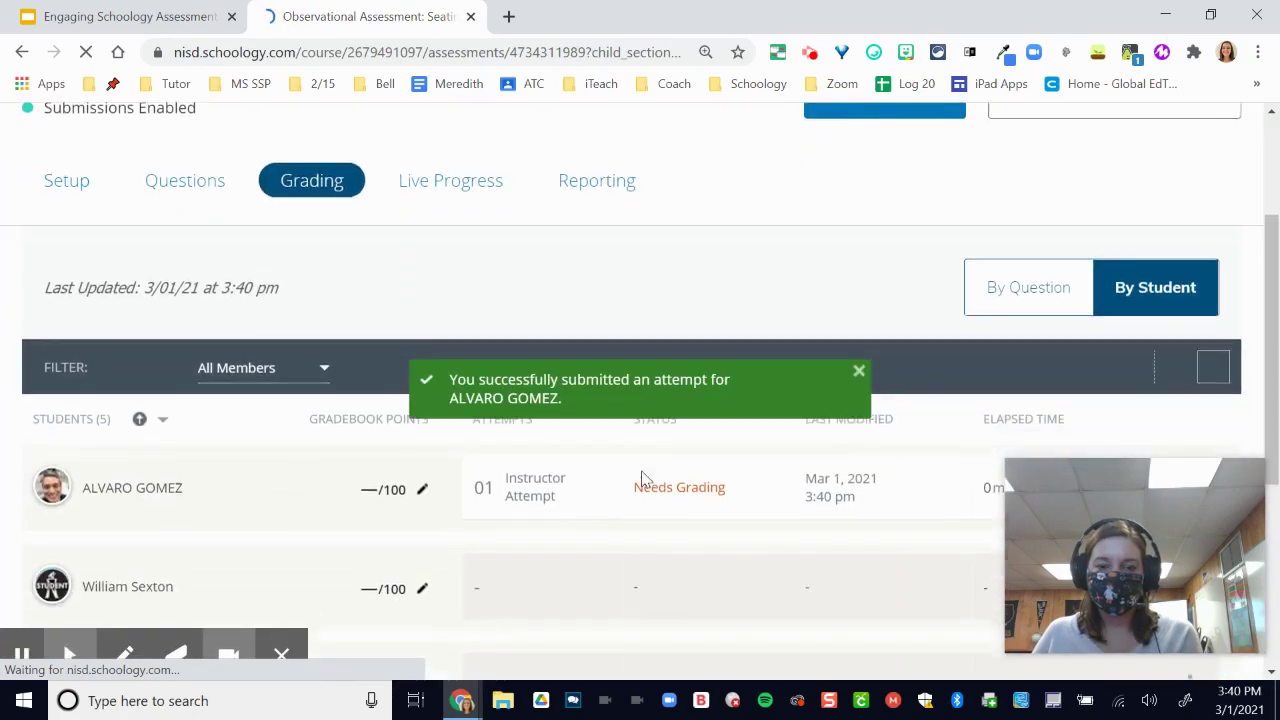
pyautogui.scroll(-2, 645, 475)
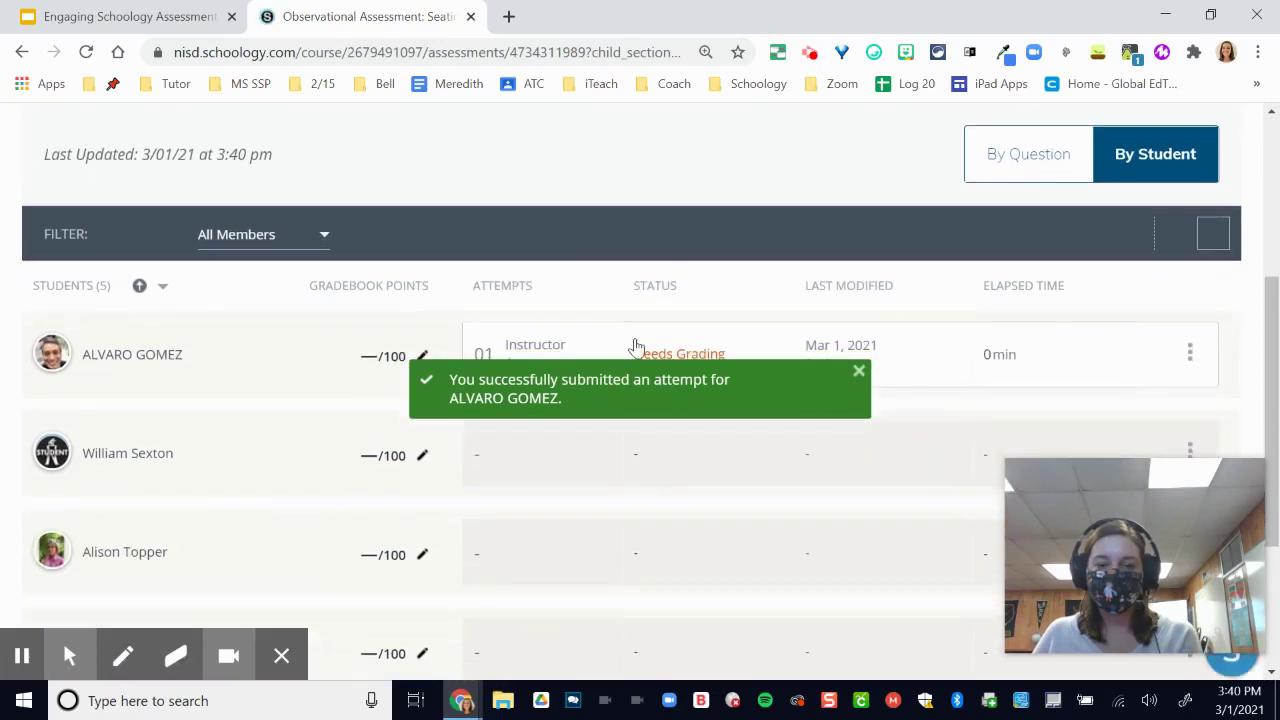
pyautogui.click(703, 350)
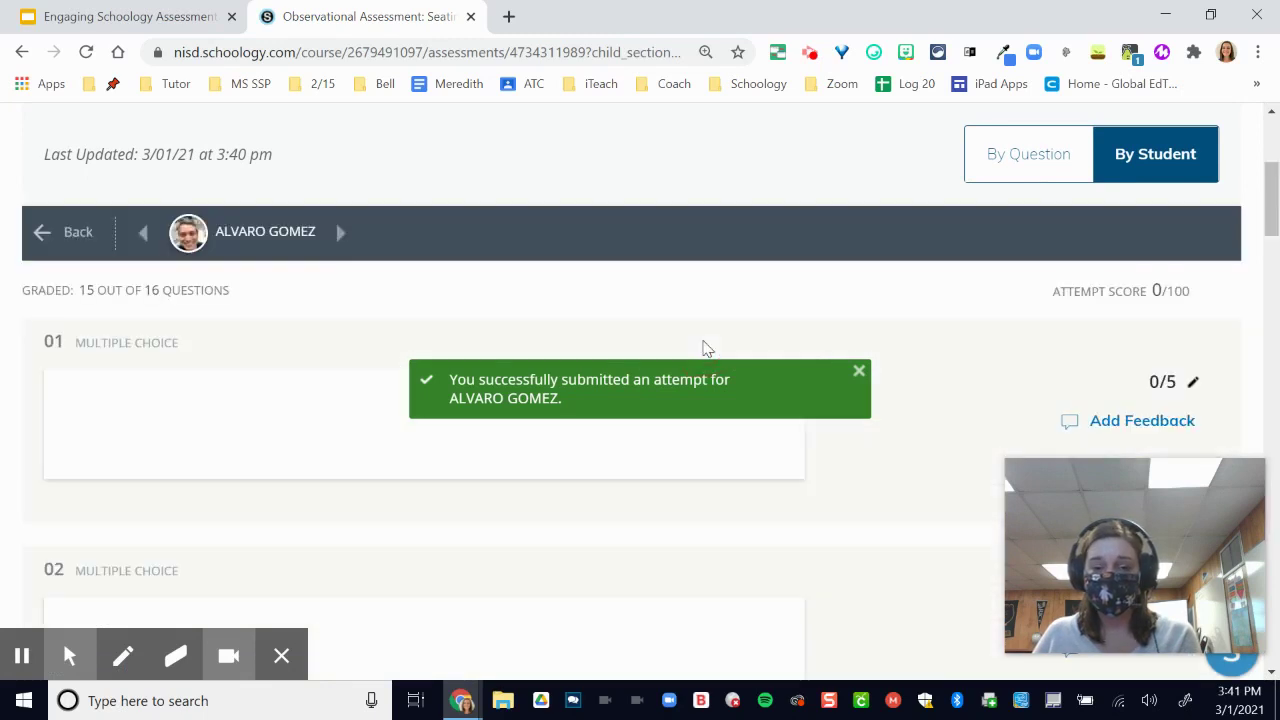
# - Score question 16, the Comments & Feedback short answer, with 0 points in the student's attempt
pyautogui.scroll(-20, 702, 346)
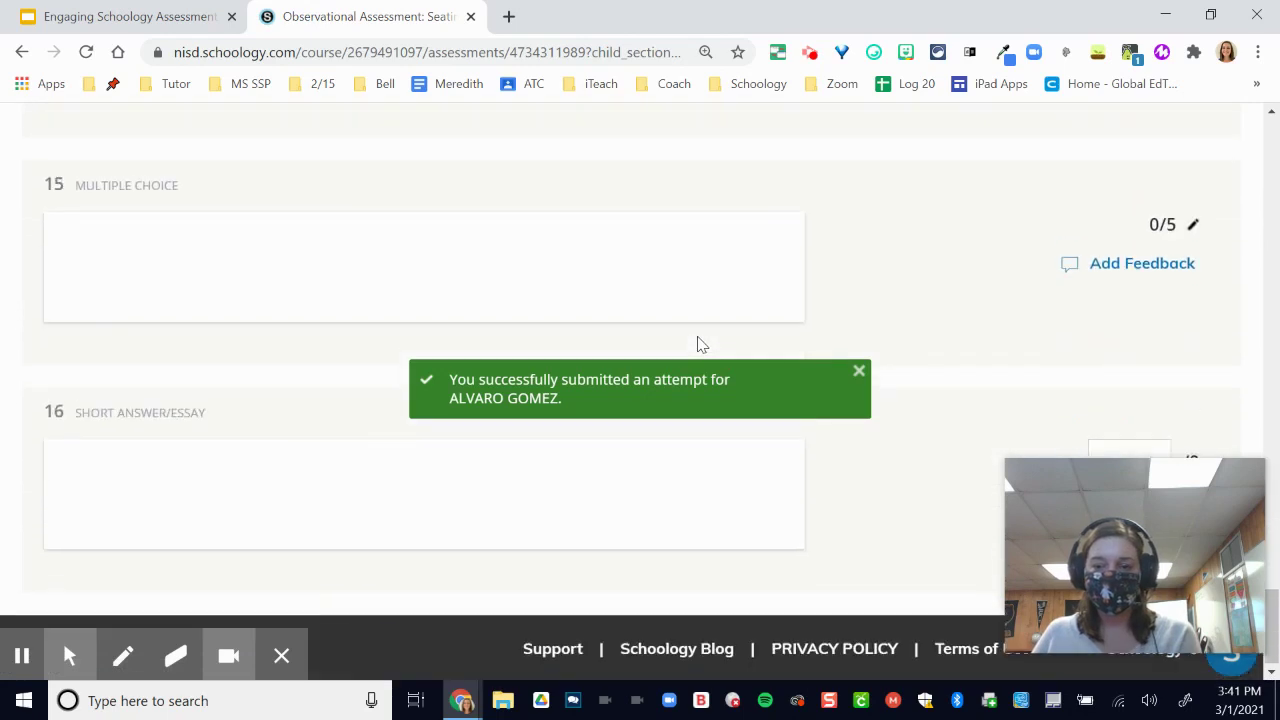
pyautogui.moveTo(1128, 515); pyautogui.dragTo(898, 502)
pyautogui.click(1106, 445)
pyautogui.scroll(1, 1108, 450)
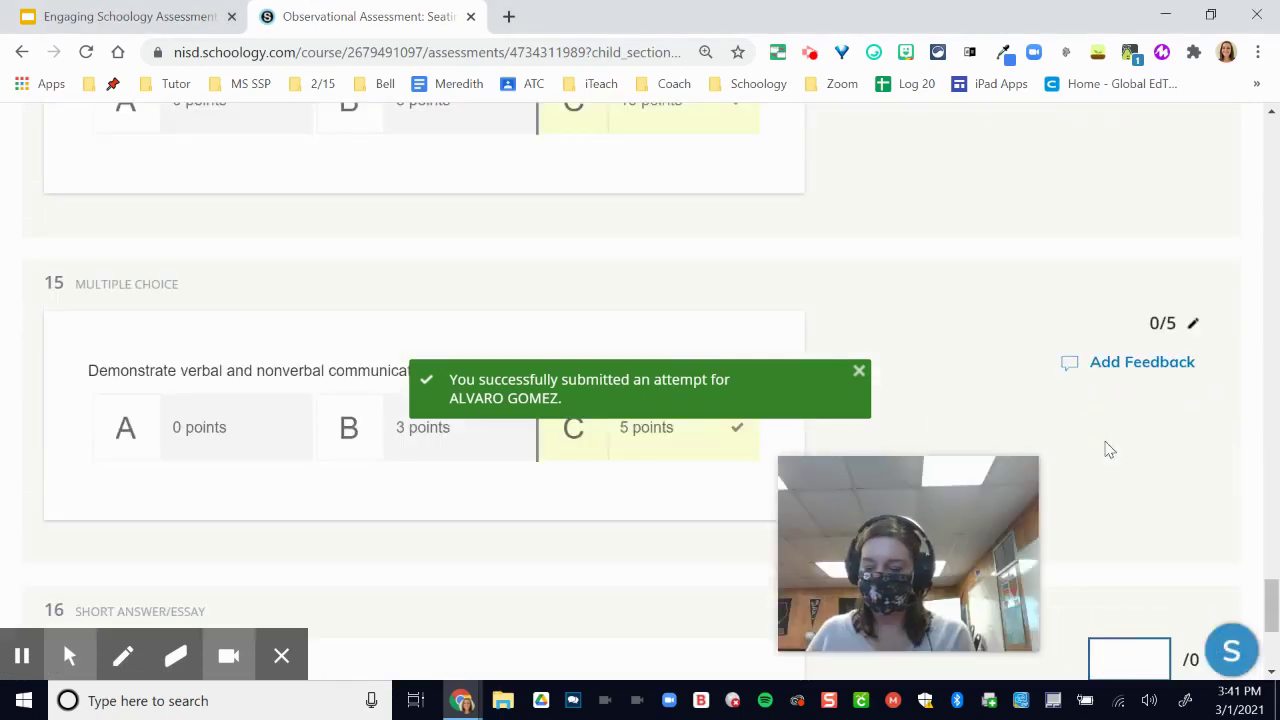
pyautogui.scroll(-3, 1108, 450)
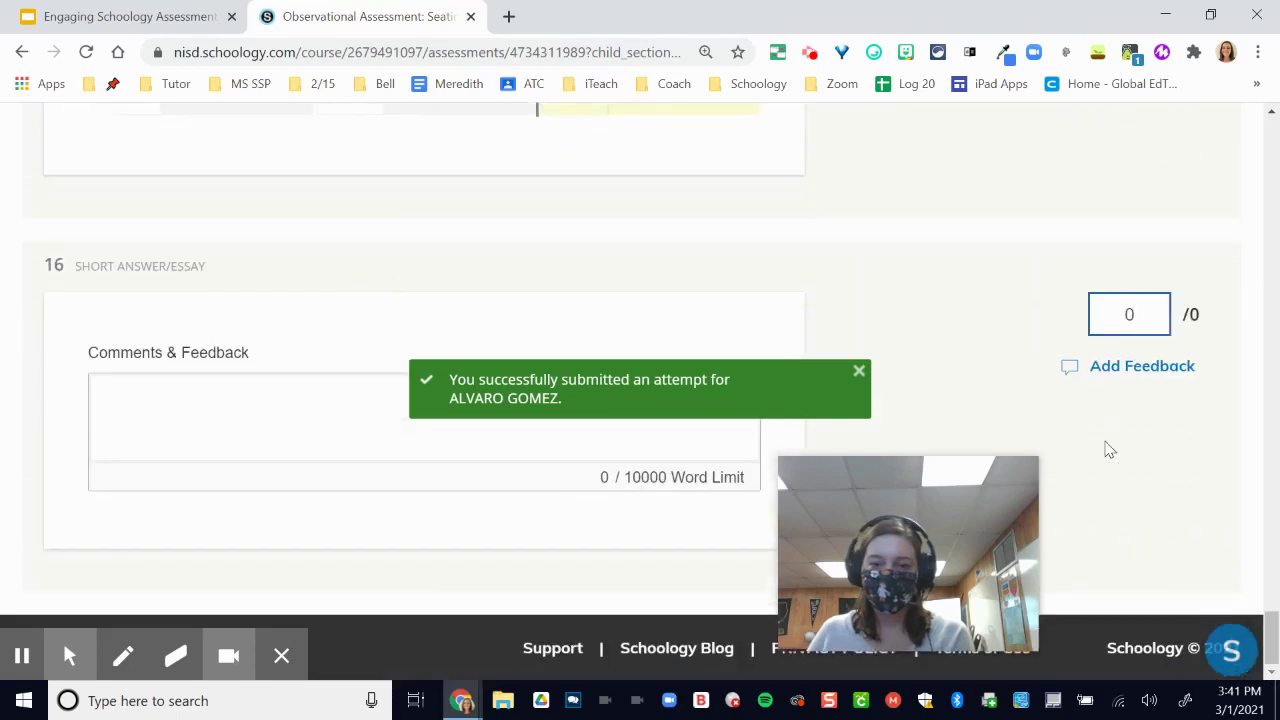
pyautogui.moveTo(914, 561); pyautogui.dragTo(1034, 533)
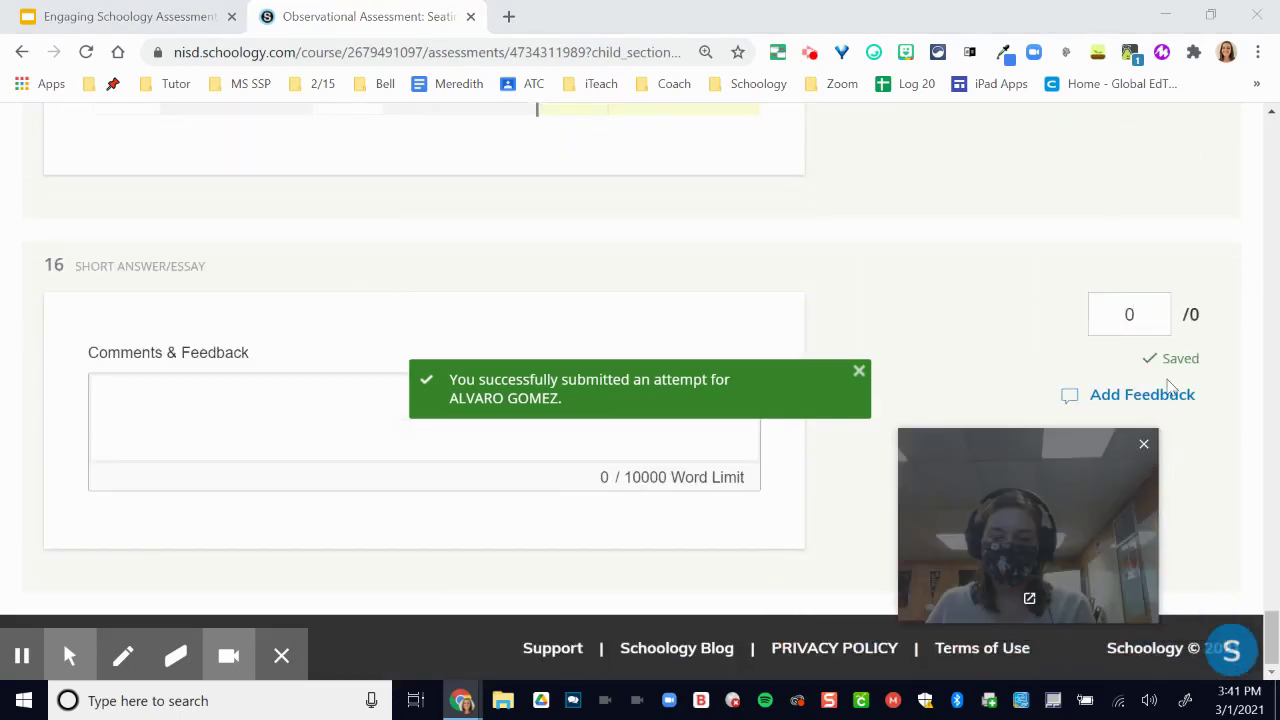
# - Return to the assessment's student list and examine the first student's gradebook points and attempt status
pyautogui.scroll(15, 503, 620)
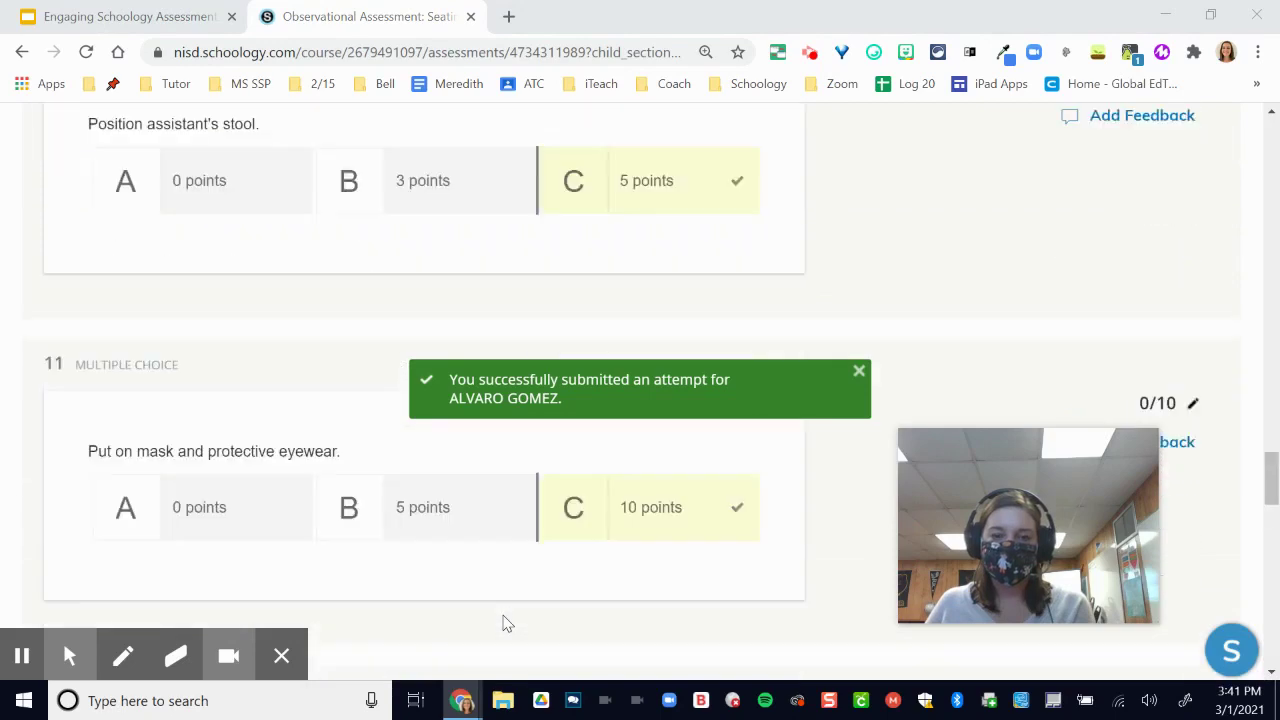
pyautogui.scroll(20, 503, 620)
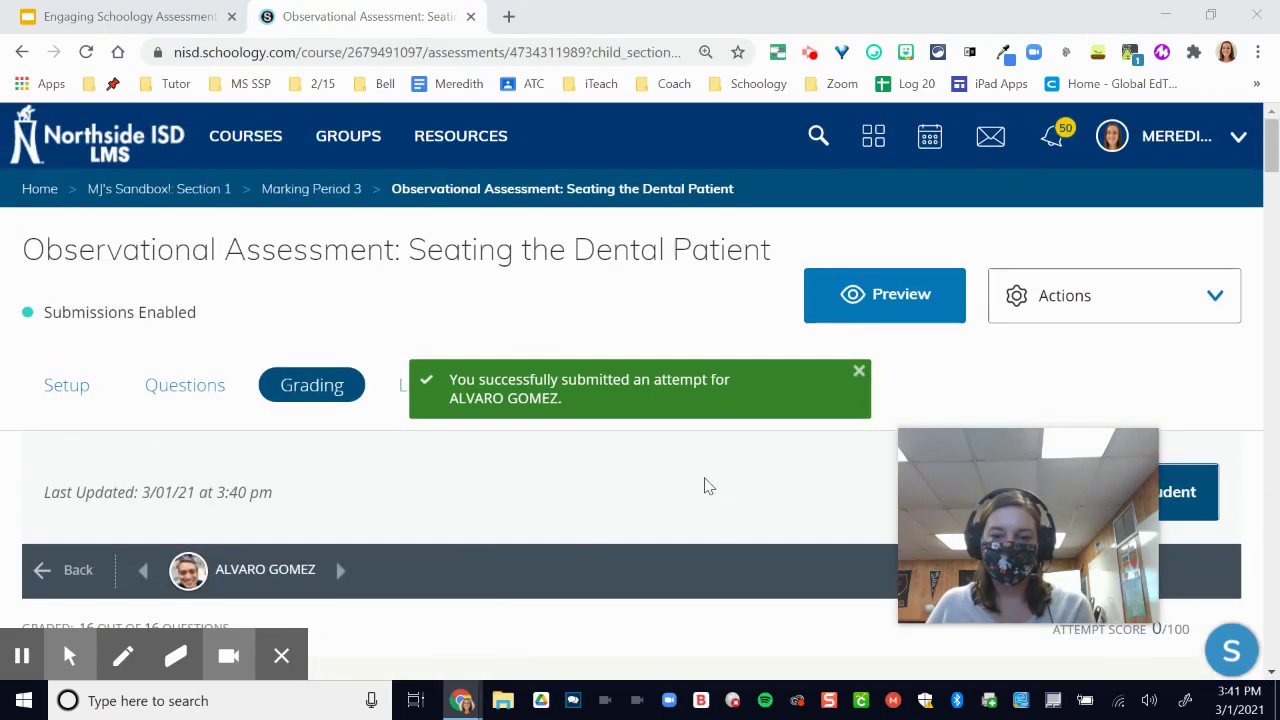
pyautogui.scroll(-1, 765, 450)
pyautogui.scroll(-1, 765, 450)
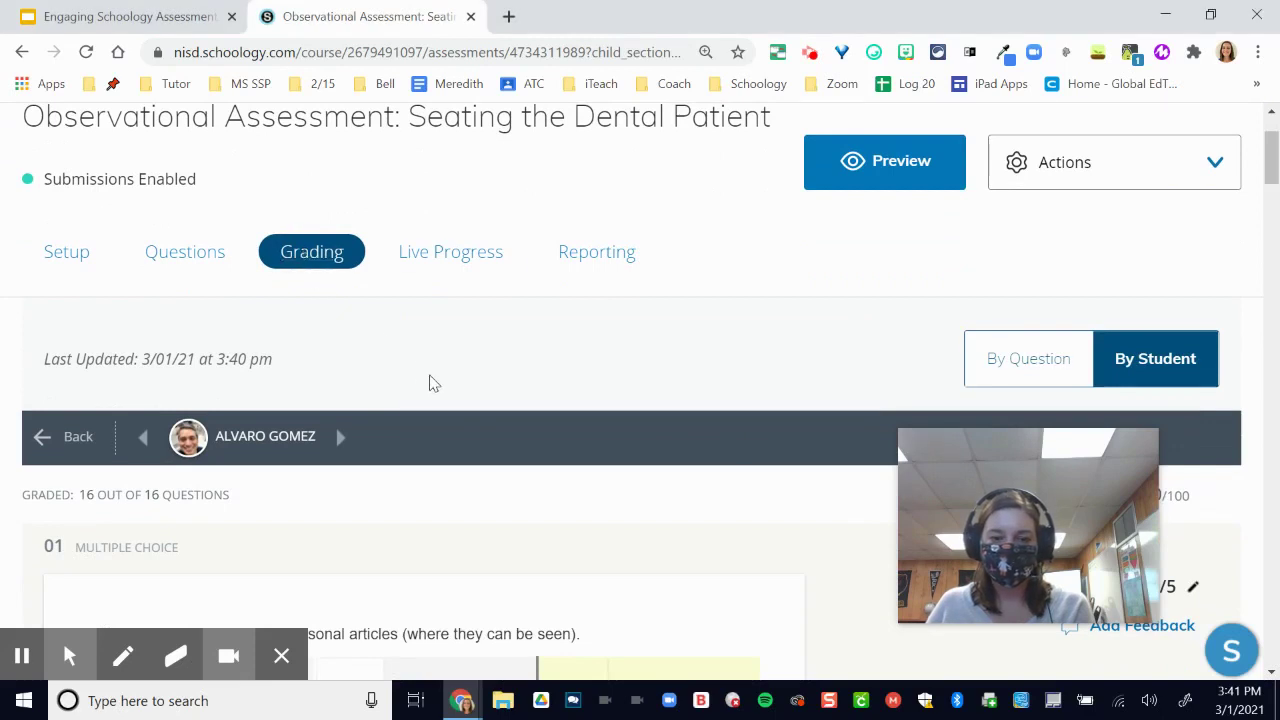
pyautogui.click(68, 436)
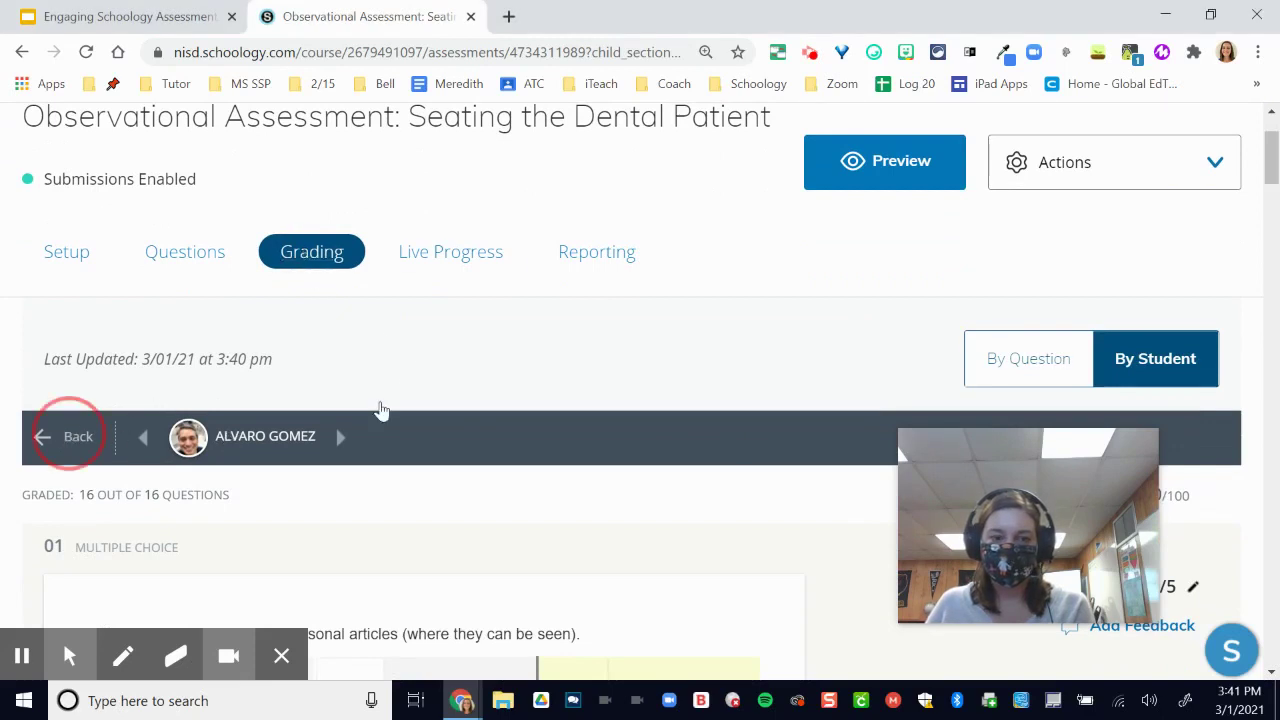
pyautogui.scroll(-2, 534, 372)
pyautogui.scroll(-3, 531, 371)
pyautogui.scroll(1, 531, 371)
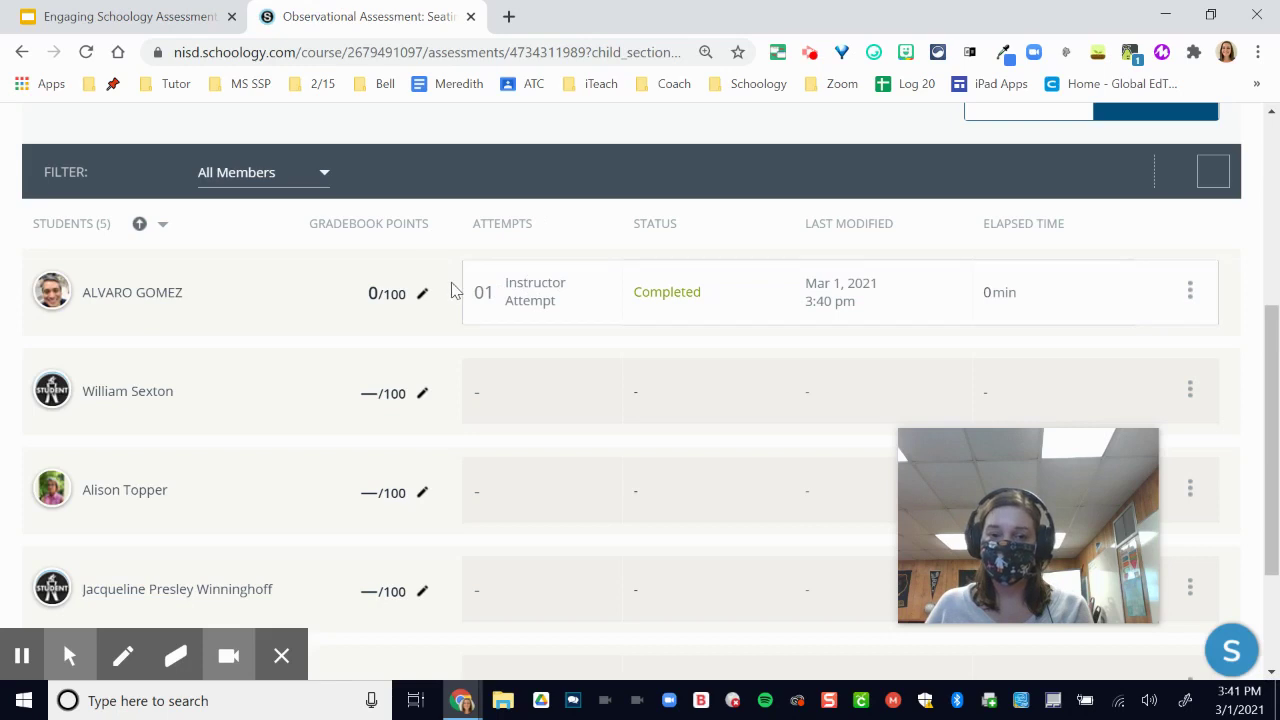
pyautogui.scroll(3, 451, 290)
pyautogui.scroll(-2, 451, 290)
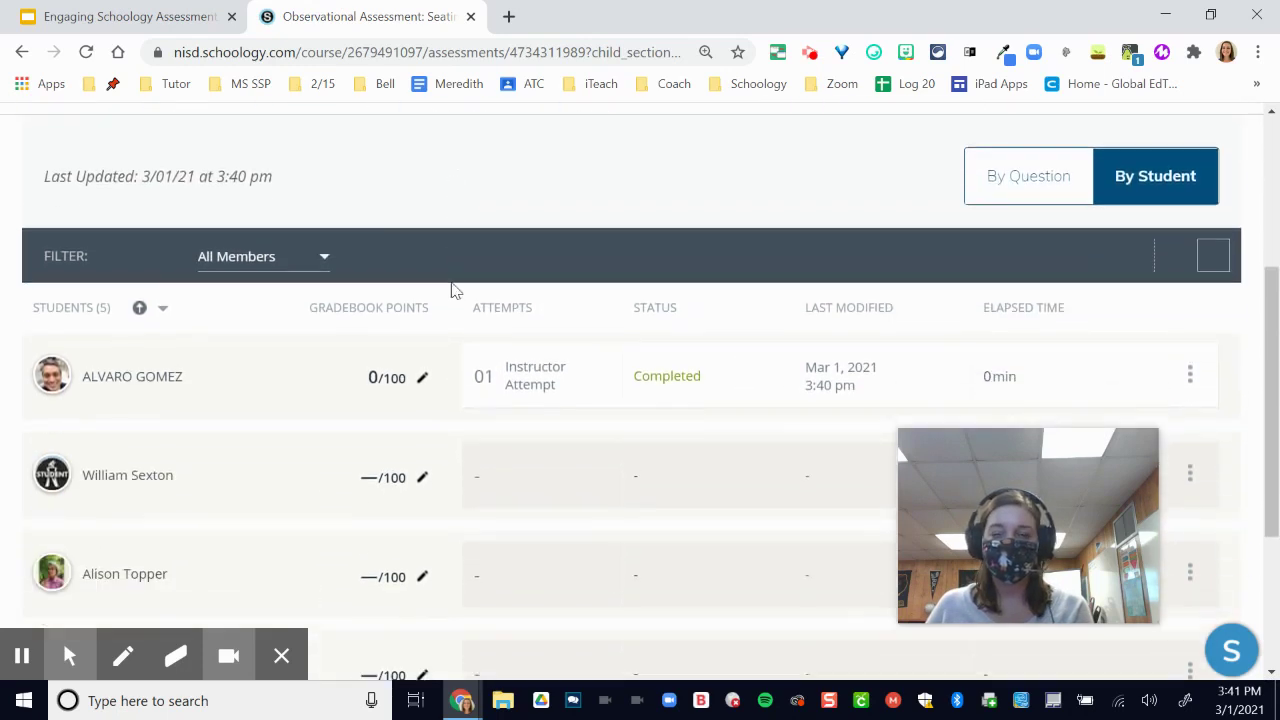
pyautogui.scroll(-1, 451, 290)
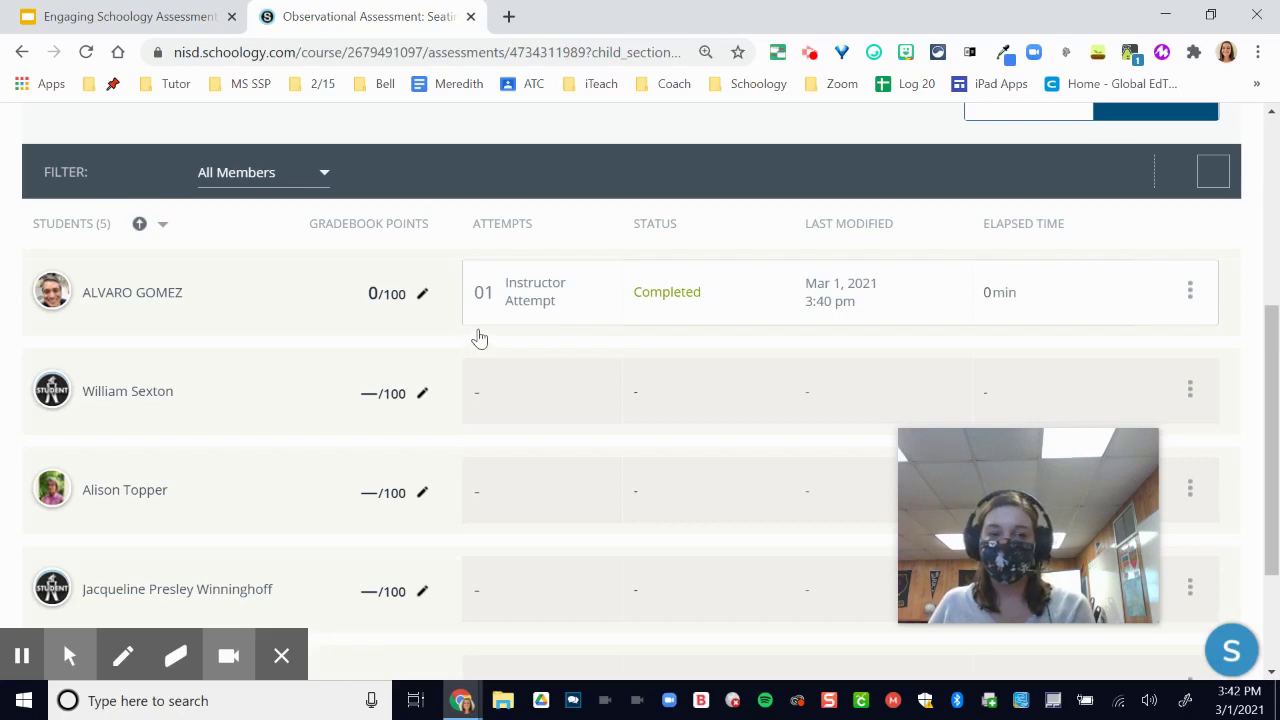
# - Switch to the Engaging Schoology Assessments deck in Google Slides and present it from slide 43
pyautogui.click(175, 18)
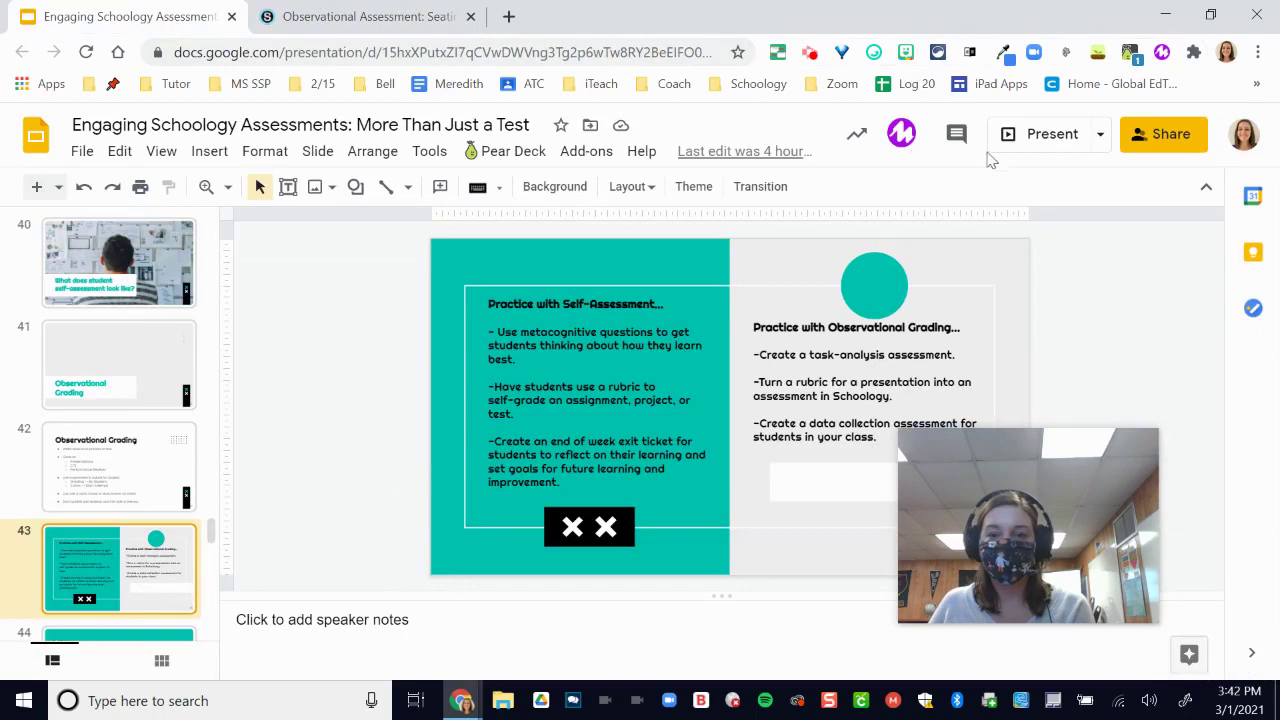
pyautogui.click(1045, 134)
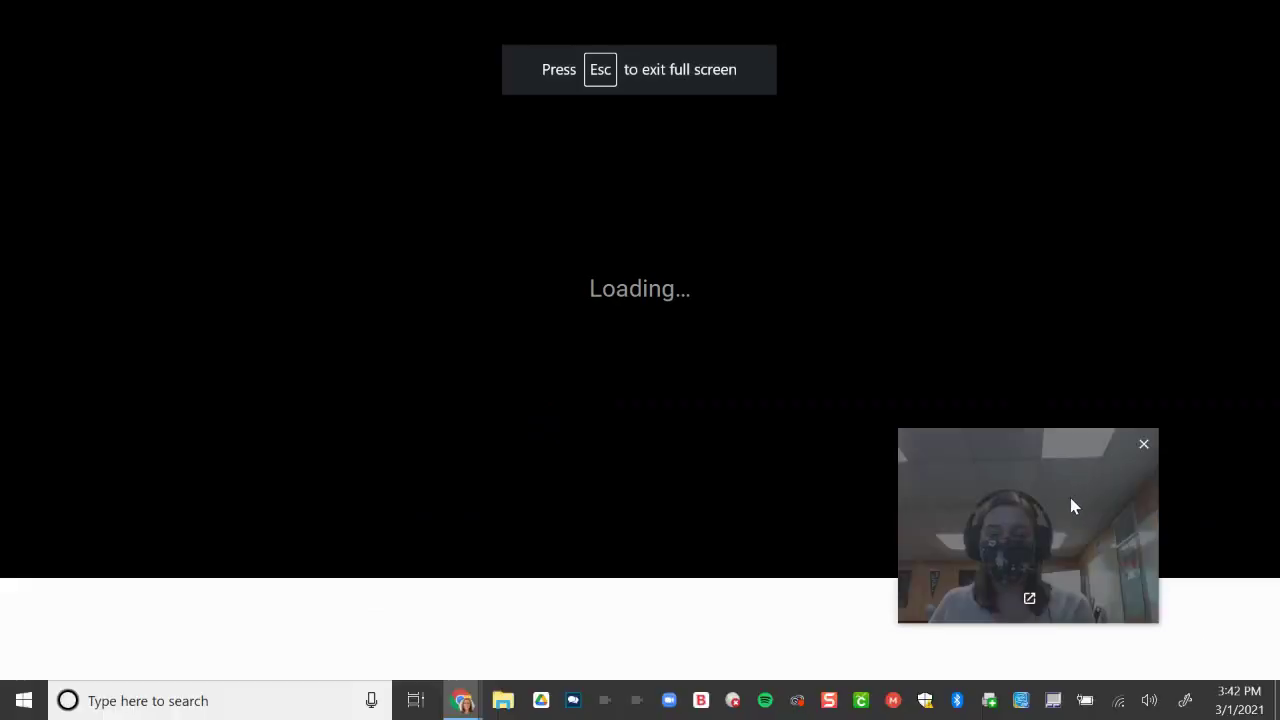
pyautogui.moveTo(1070, 500); pyautogui.dragTo(1171, 549)
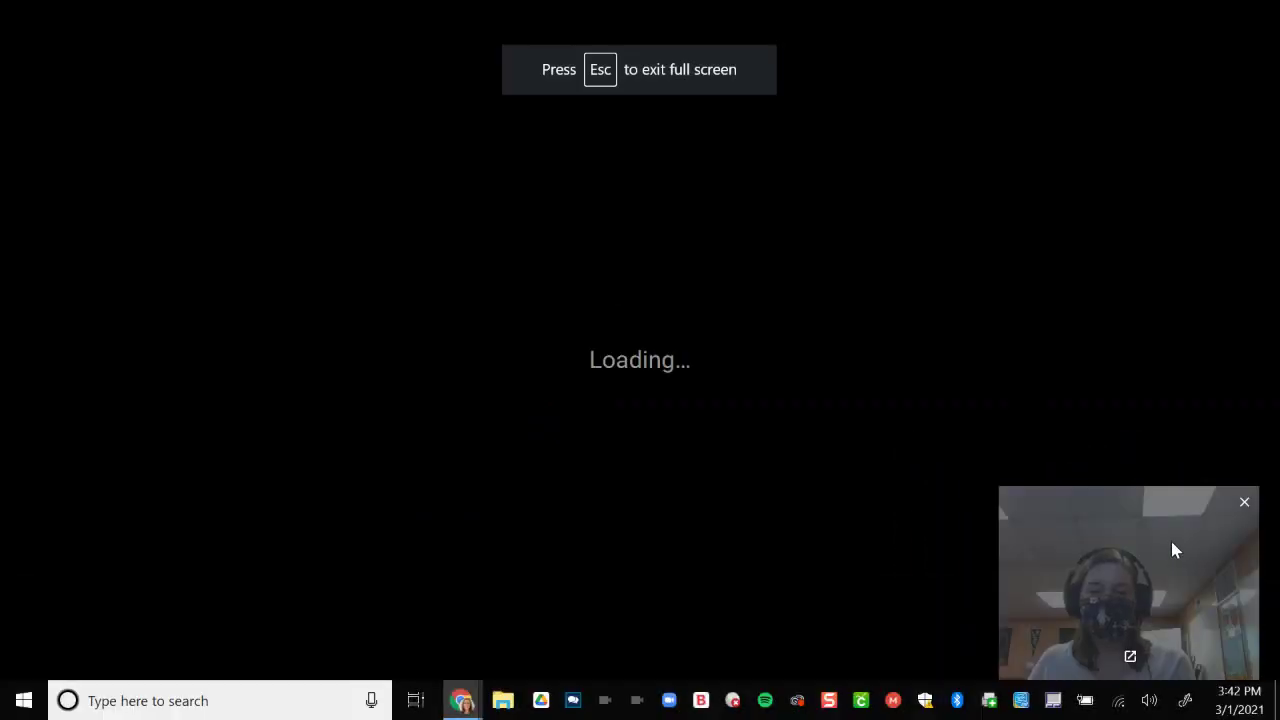